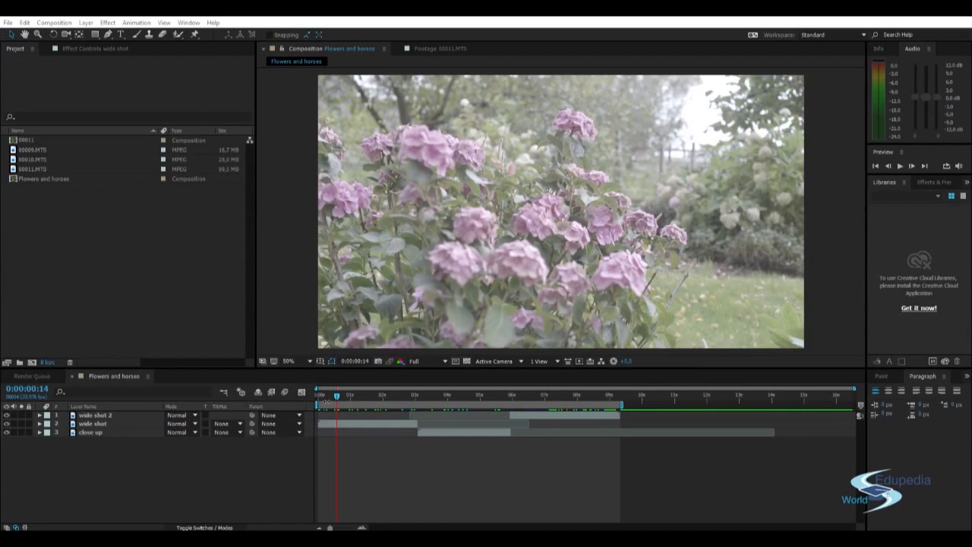
Move the current time to 0:00:06:14 and inspect the flat, ungraded wide shot 2 footage in the composition
{"action": "left_click_drag", "start_coordinate": [332, 403], "coordinate": [535, 399]}
{"action": "scroll", "coordinate": [547, 181], "scroll_direction": "up", "scroll_amount": 5}
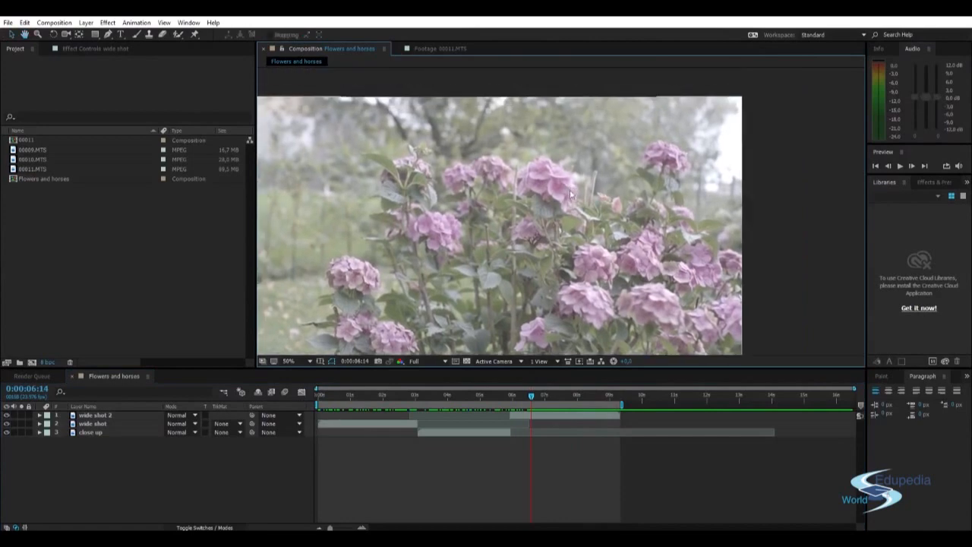
{"action": "left_click_drag", "start_coordinate": [547, 180], "coordinate": [524, 241]}
{"action": "scroll", "coordinate": [544, 234], "scroll_direction": "down", "scroll_amount": 2}
{"action": "left_click_drag", "start_coordinate": [497, 271], "coordinate": [499, 271]}
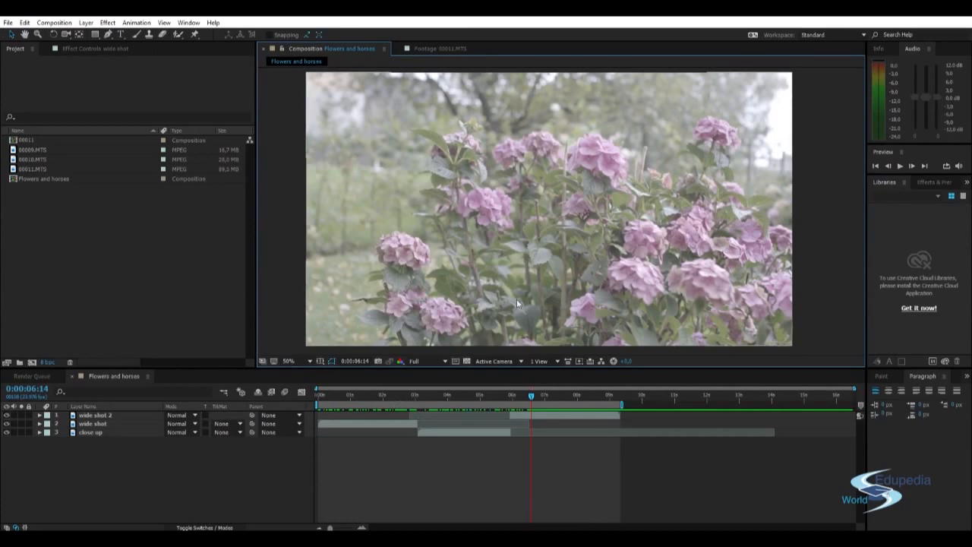
Switch to the Photos window showing a7s.jpg, view the camera picture beside the footage, and close it
{"action": "left_click", "coordinate": [565, 538]}
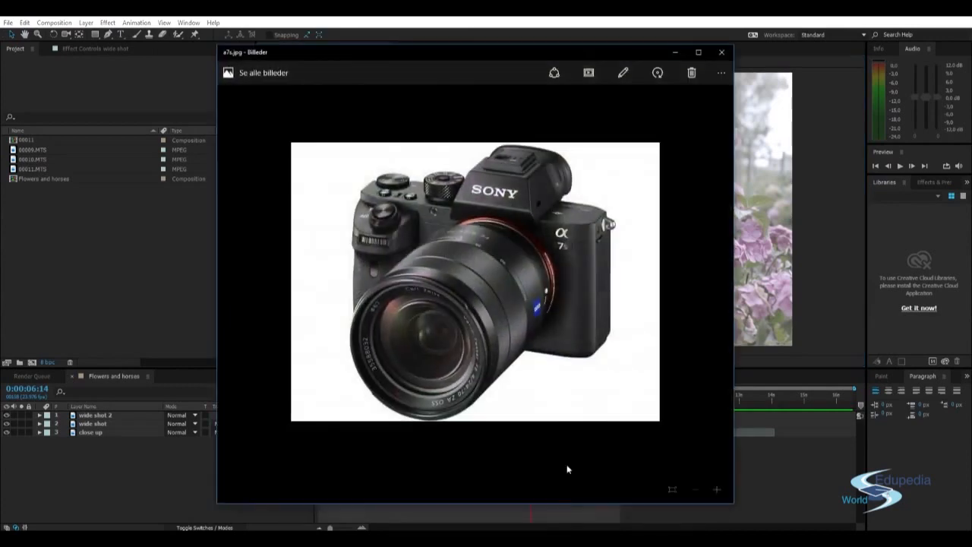
{"action": "mouse_move", "coordinate": [459, 57]}
{"action": "left_mouse_down"}
{"action": "mouse_move", "coordinate": [473, 52]}
{"action": "mouse_move", "coordinate": [464, 49]}
{"action": "left_mouse_up"}
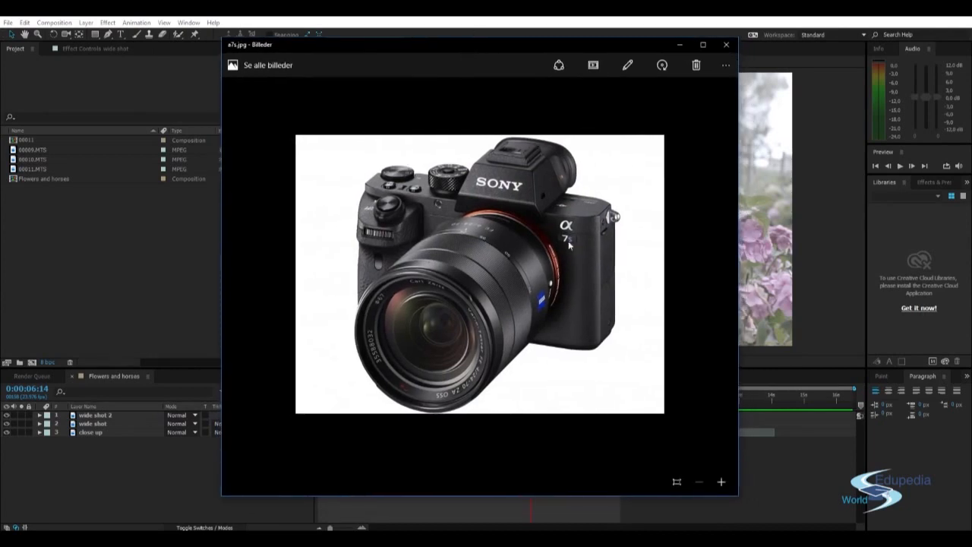
{"action": "left_click_drag", "start_coordinate": [443, 45], "coordinate": [429, 49]}
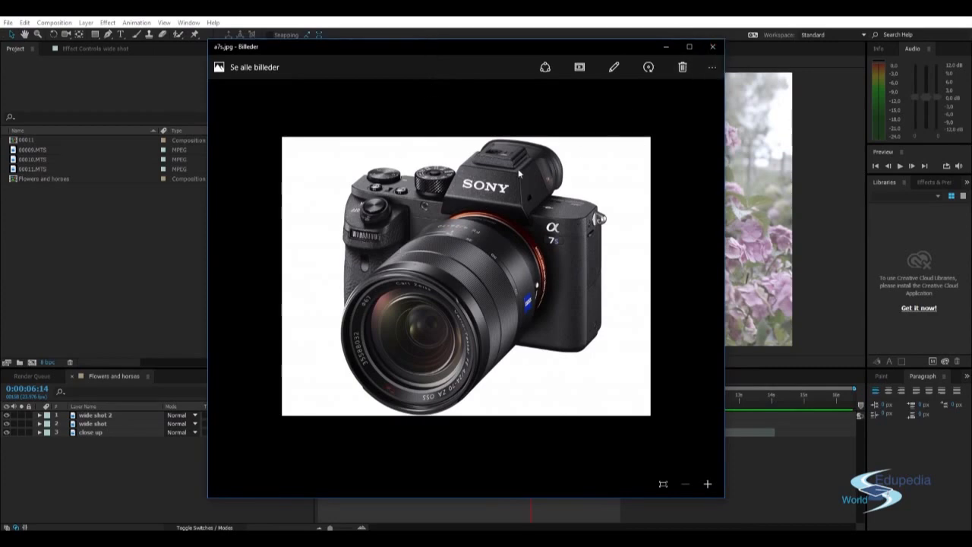
{"action": "left_click_drag", "start_coordinate": [547, 46], "coordinate": [90, 51]}
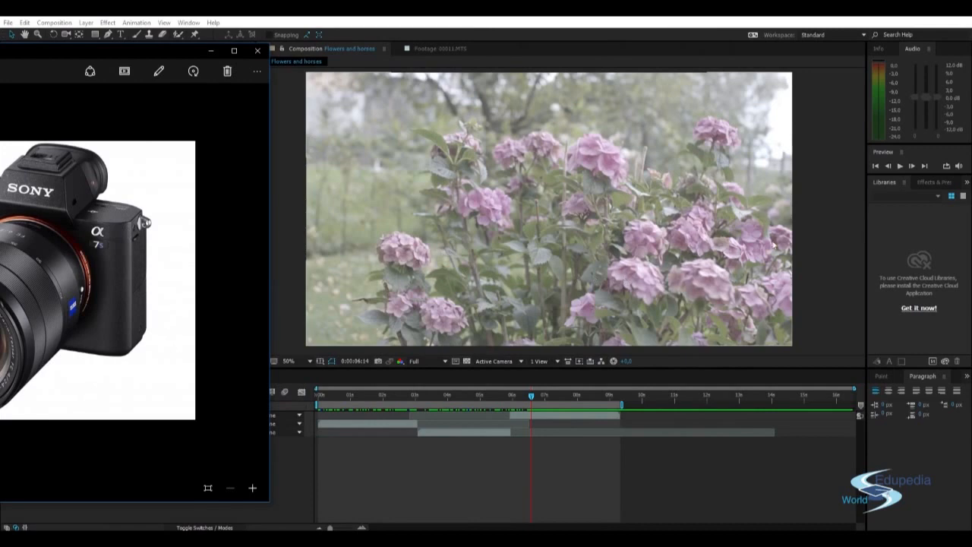
{"action": "left_click_drag", "start_coordinate": [176, 51], "coordinate": [536, 53]}
{"action": "left_click", "coordinate": [616, 53]}
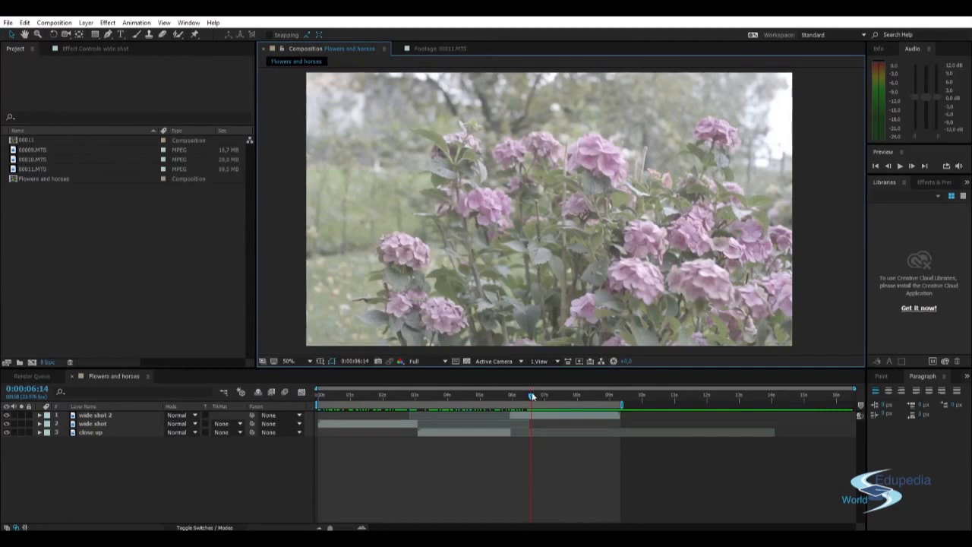
Scrub through the Flowers and horses composition to review the footage, ending at 0:00:01:19 in the first wide shot
{"action": "left_click_drag", "start_coordinate": [532, 397], "coordinate": [544, 396]}
{"action": "mouse_move", "coordinate": [547, 317]}
{"action": "left_mouse_down"}
{"action": "mouse_move", "coordinate": [509, 280]}
{"action": "mouse_move", "coordinate": [559, 313]}
{"action": "left_mouse_up"}
{"action": "scroll", "coordinate": [509, 280], "scroll_direction": "up", "scroll_amount": 2}
{"action": "scroll", "coordinate": [529, 288], "scroll_direction": "down", "scroll_amount": 2}
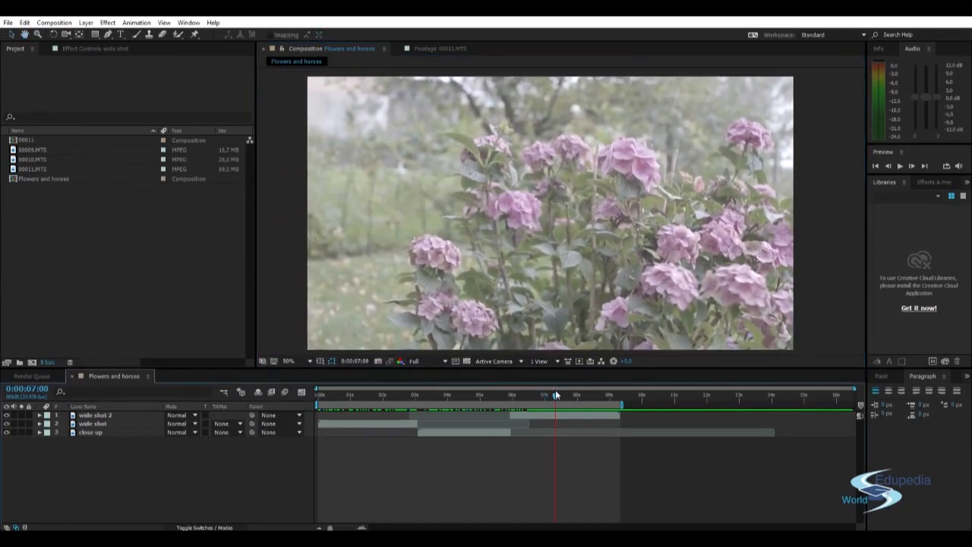
{"action": "left_click_drag", "start_coordinate": [546, 395], "coordinate": [377, 392]}
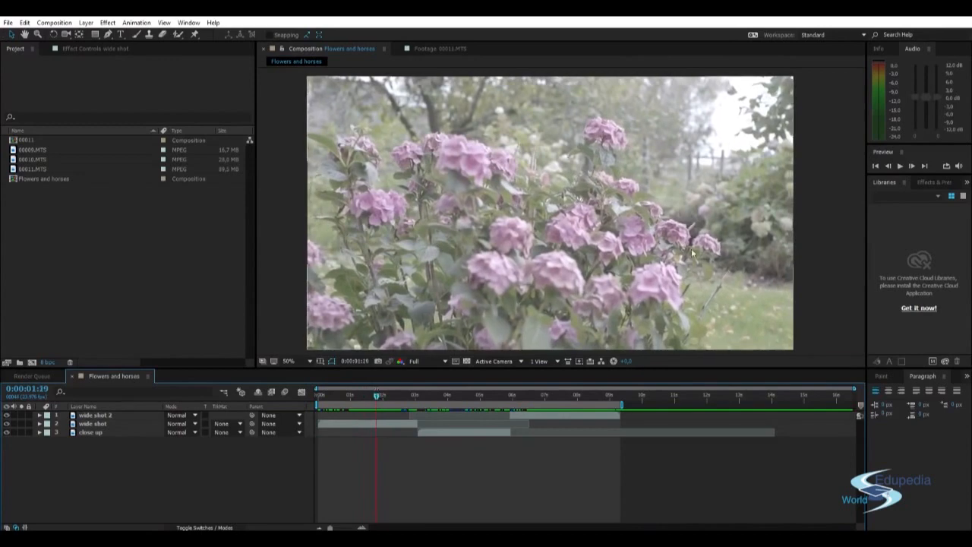
Search the effects and presets for "curves" and select the Curves color correction effect
{"action": "left_click", "coordinate": [928, 183]}
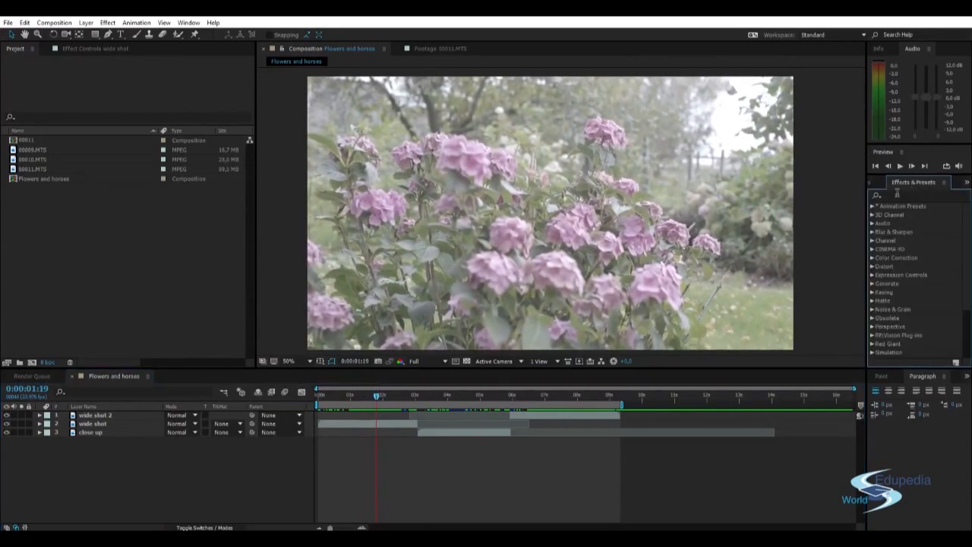
{"action": "left_click", "coordinate": [895, 195]}
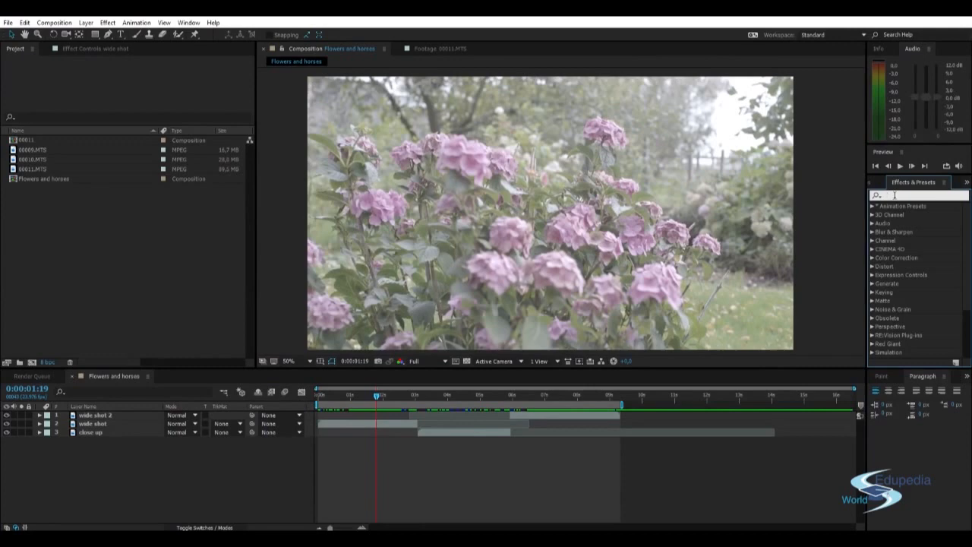
{"action": "type", "text": "cur"}
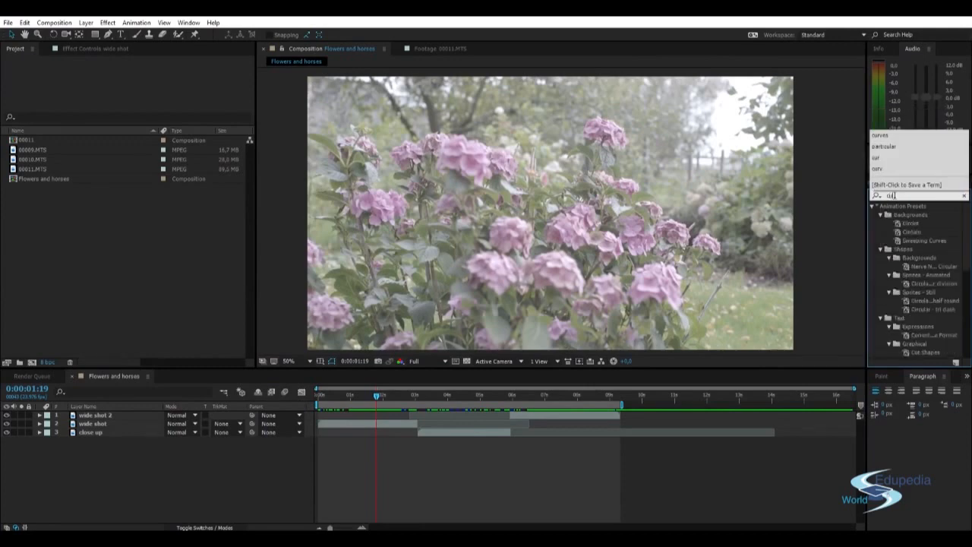
{"action": "type", "text": "ves"}
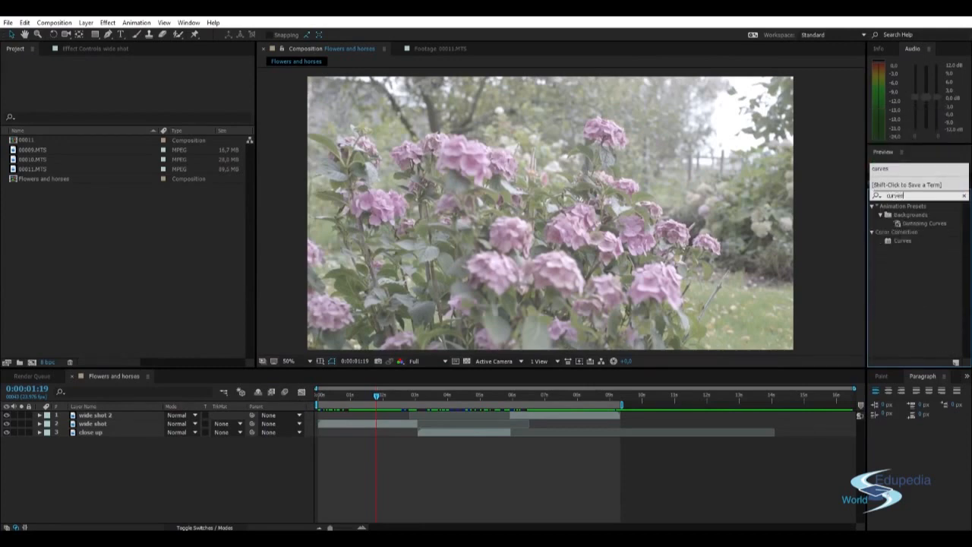
{"action": "left_click", "coordinate": [900, 240]}
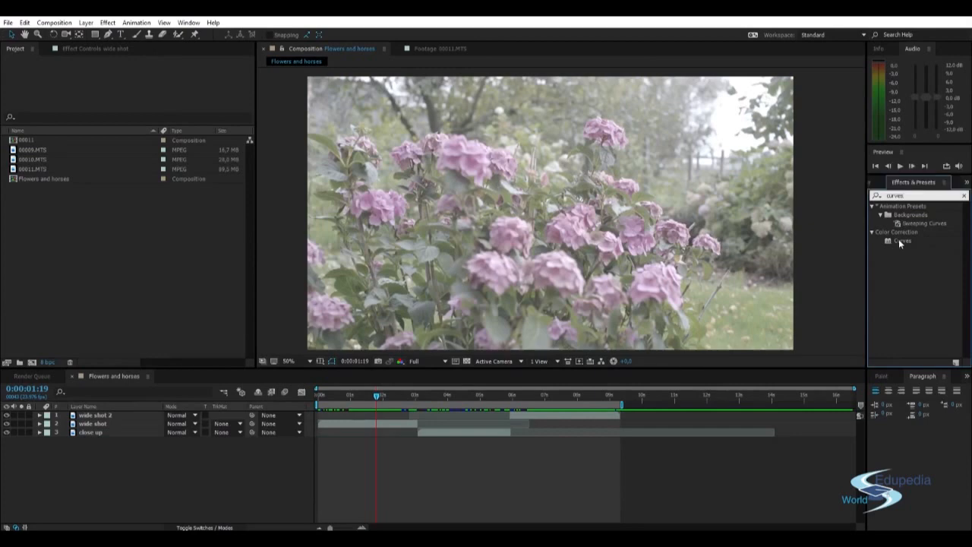
{"action": "mouse_move", "coordinate": [898, 240]}
{"action": "left_mouse_down"}
{"action": "mouse_move", "coordinate": [890, 263]}
{"action": "mouse_move", "coordinate": [899, 240]}
{"action": "mouse_move", "coordinate": [451, 376]}
{"action": "mouse_move", "coordinate": [904, 243]}
{"action": "left_mouse_up"}
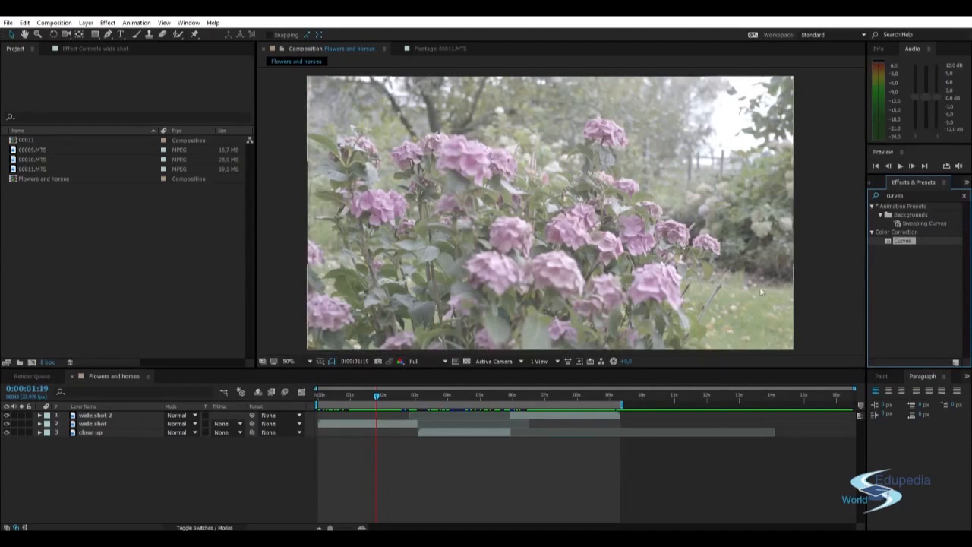
Set the current time to 0:00:01:17 and apply the Curves effect to the wide shot layer
{"action": "left_click", "coordinate": [369, 425]}
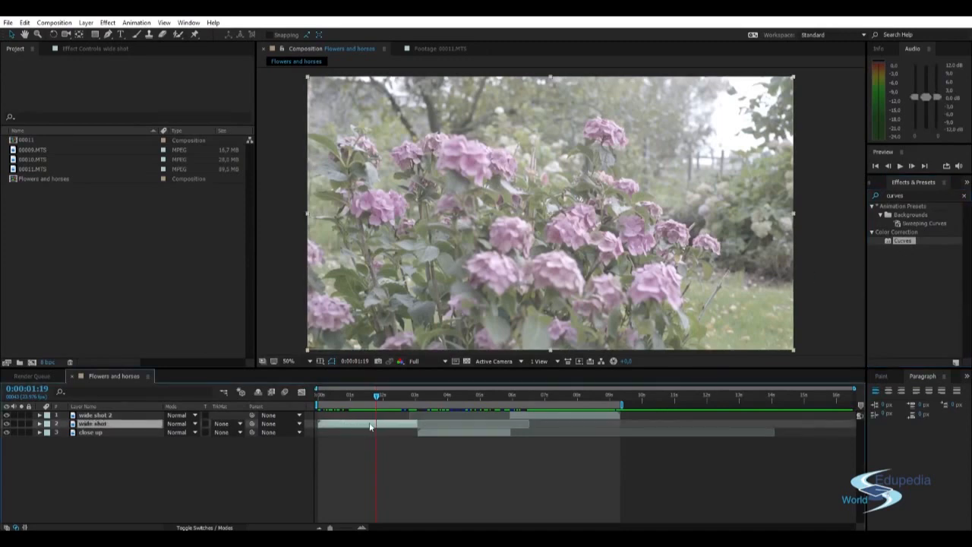
{"action": "left_click_drag", "start_coordinate": [377, 396], "coordinate": [373, 401]}
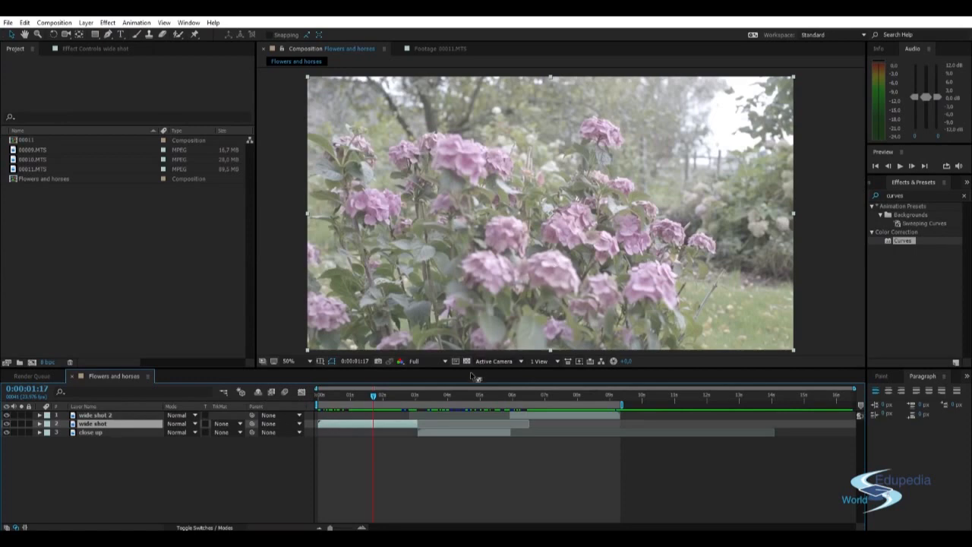
{"action": "left_click", "coordinate": [903, 242]}
{"action": "left_click_drag", "start_coordinate": [902, 242], "coordinate": [94, 428]}
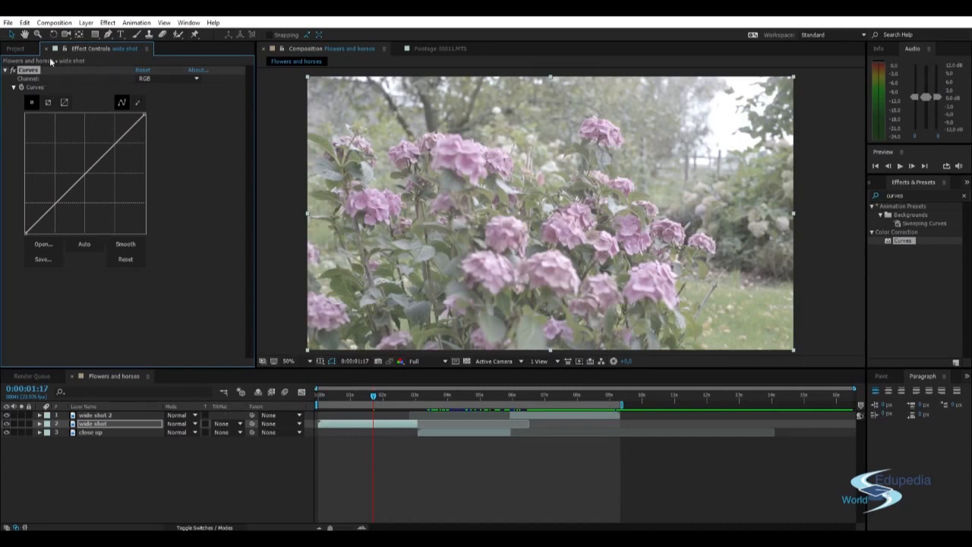
Examine the effect settings of the wide shot and close up layers, ending with wide shot selected
{"action": "left_click", "coordinate": [15, 49]}
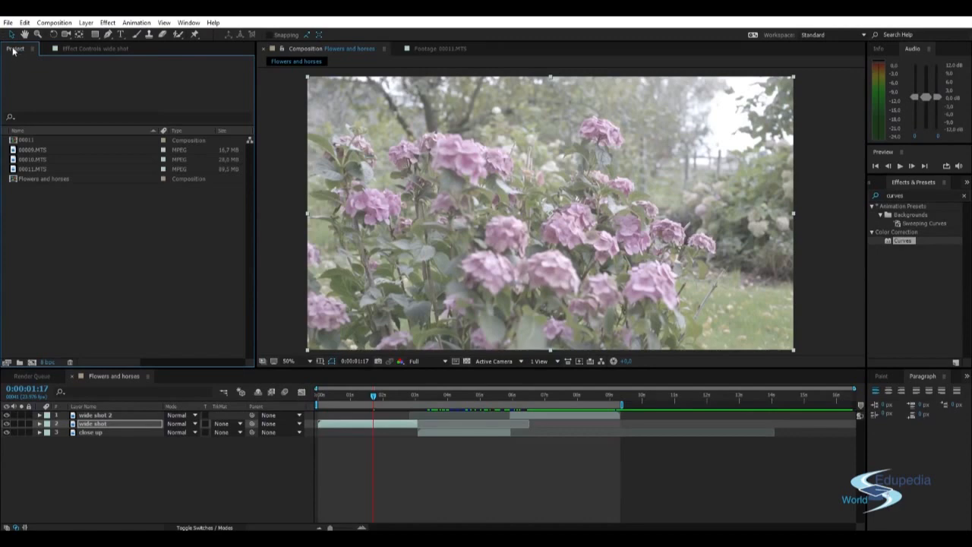
{"action": "left_click", "coordinate": [80, 48]}
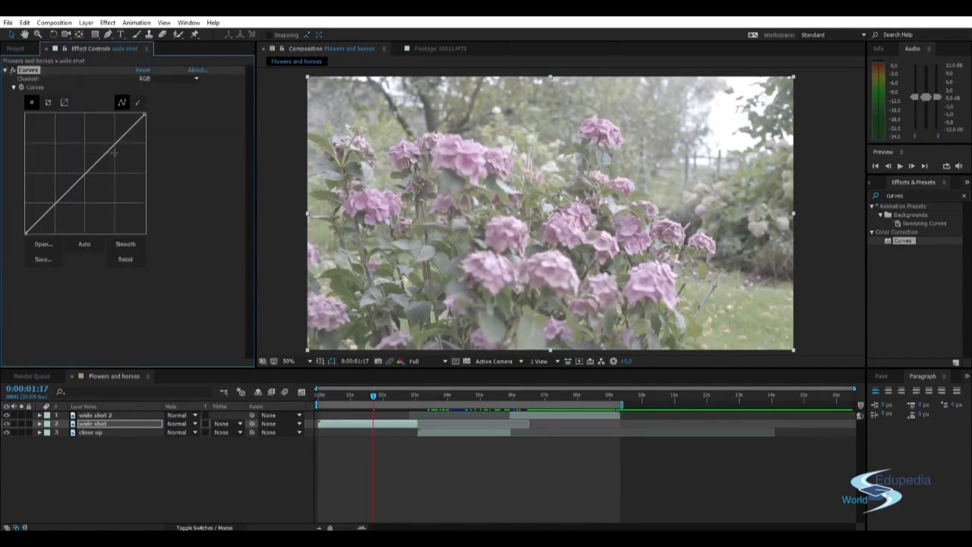
{"action": "middle_click", "coordinate": [372, 213]}
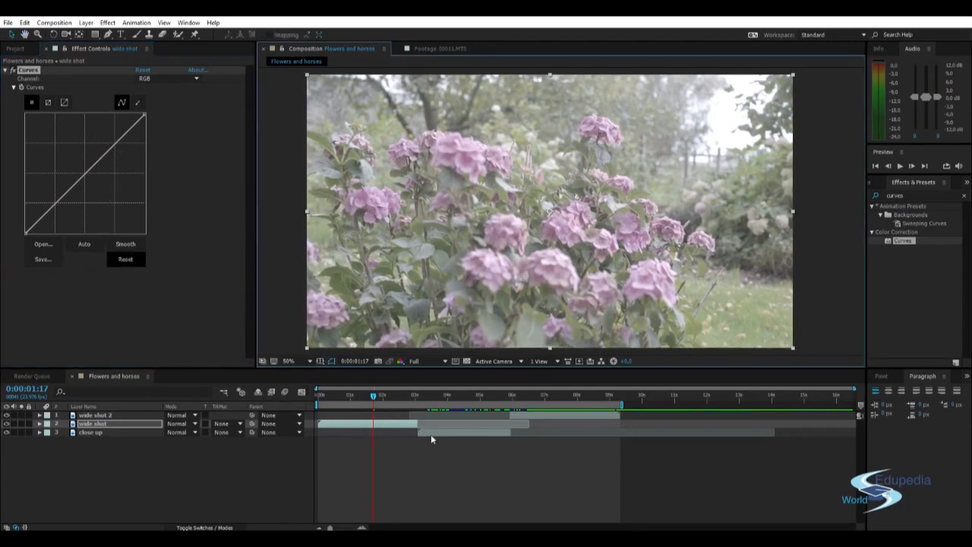
{"action": "left_click", "coordinate": [89, 431]}
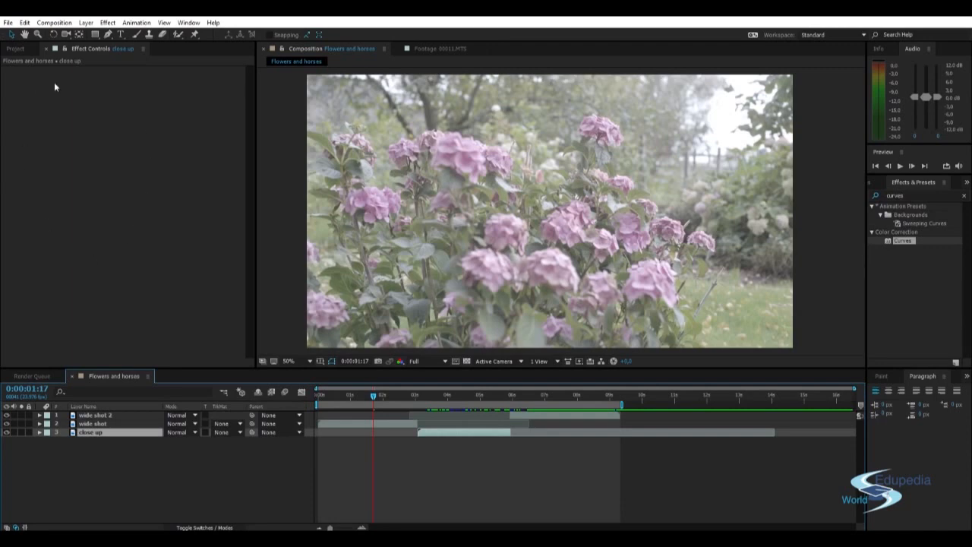
{"action": "left_click", "coordinate": [93, 423]}
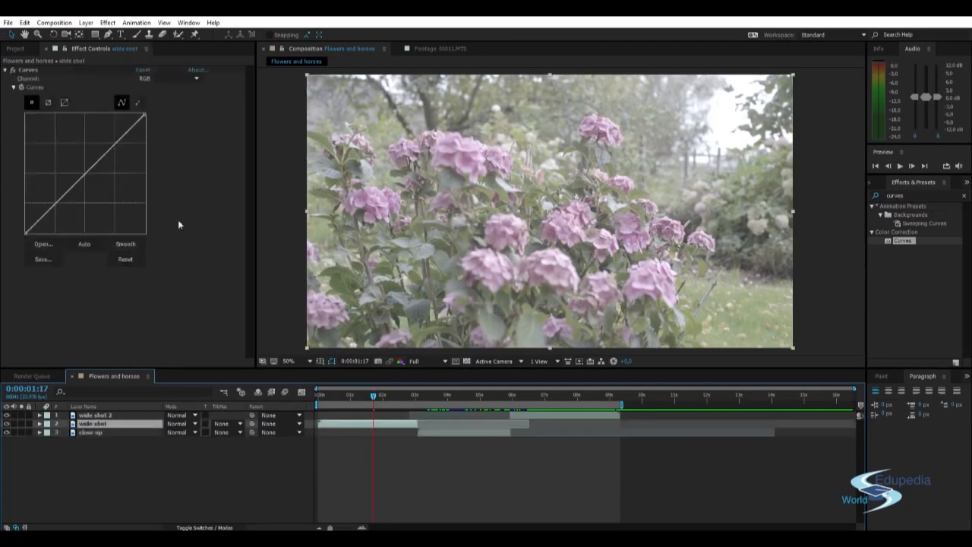
{"action": "left_click", "coordinate": [29, 70]}
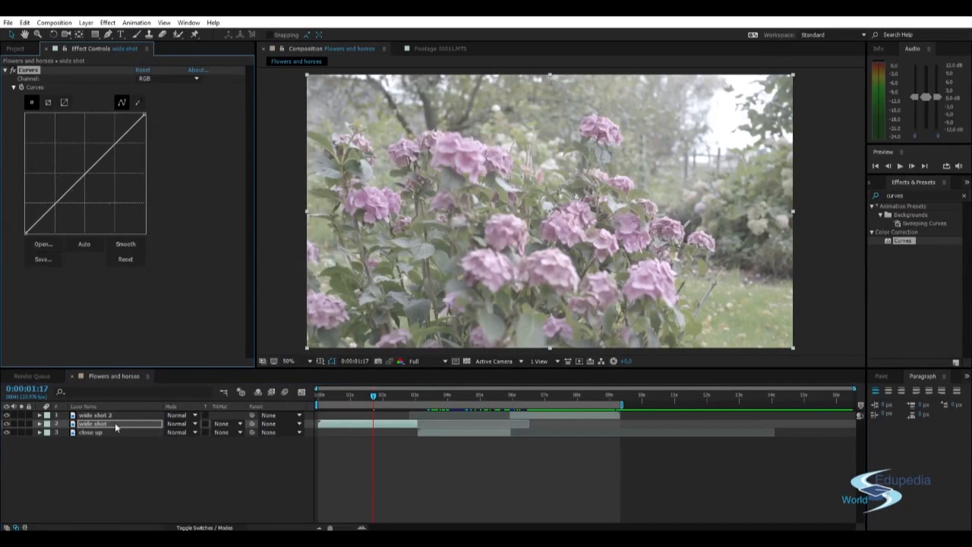
{"action": "left_click", "coordinate": [89, 433]}
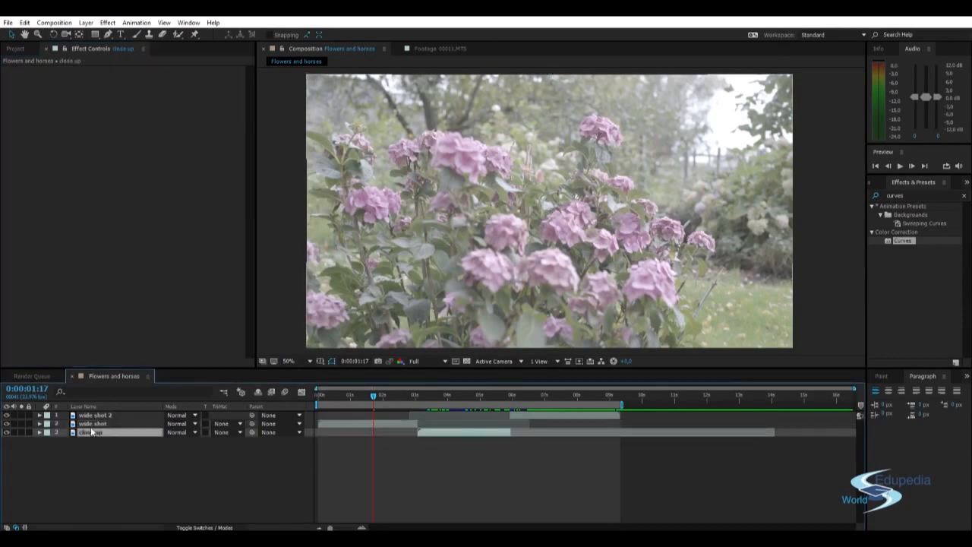
{"action": "left_click", "coordinate": [95, 424]}
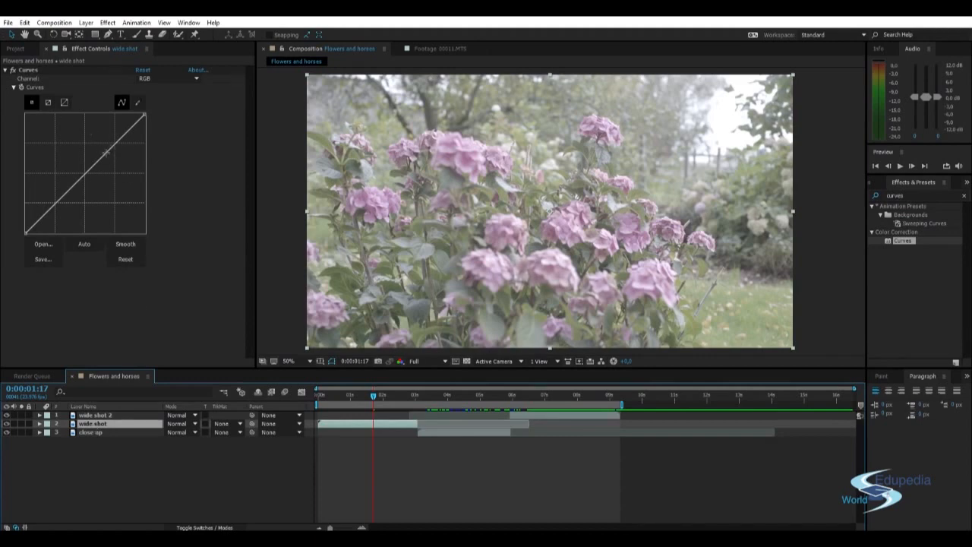
Shape a gentle S-curve on the wide shot's RGB channel by slightly raising the highlights and lowering the shadows
{"action": "left_click", "coordinate": [149, 80]}
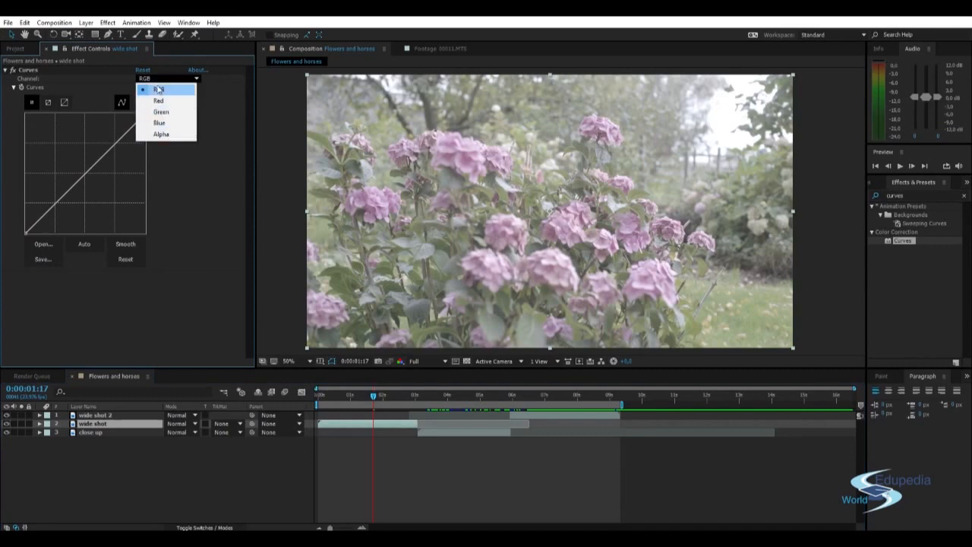
{"action": "left_click", "coordinate": [155, 89]}
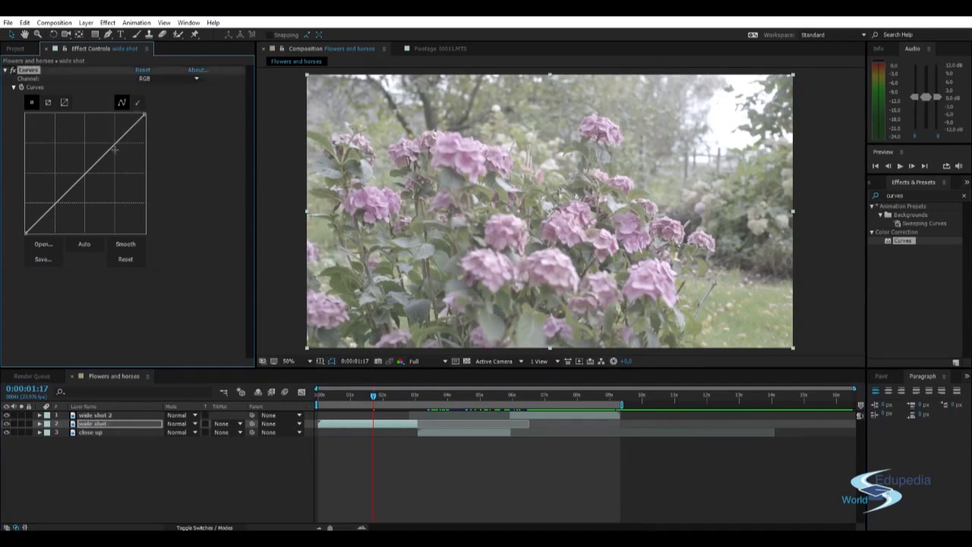
{"action": "left_click_drag", "start_coordinate": [110, 149], "coordinate": [106, 142]}
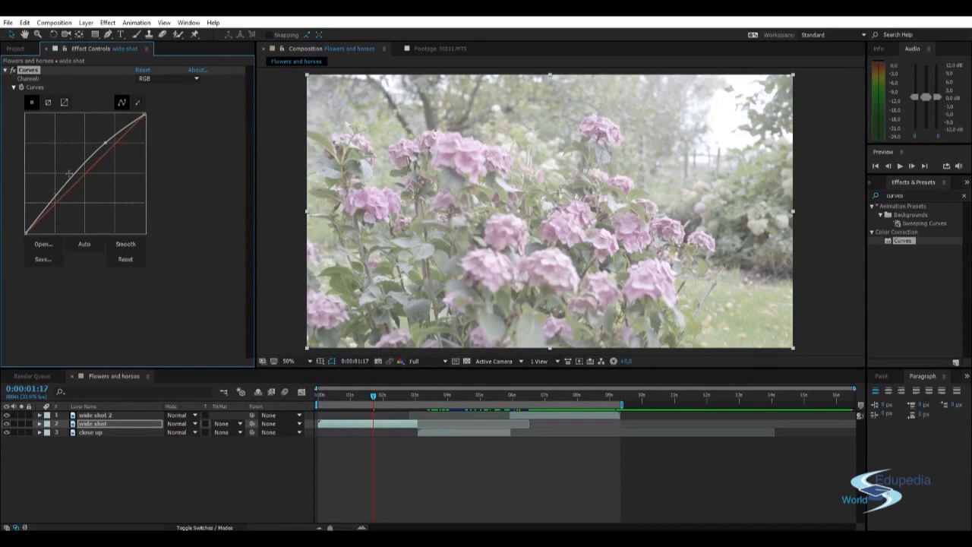
{"action": "left_click_drag", "start_coordinate": [103, 142], "coordinate": [112, 141]}
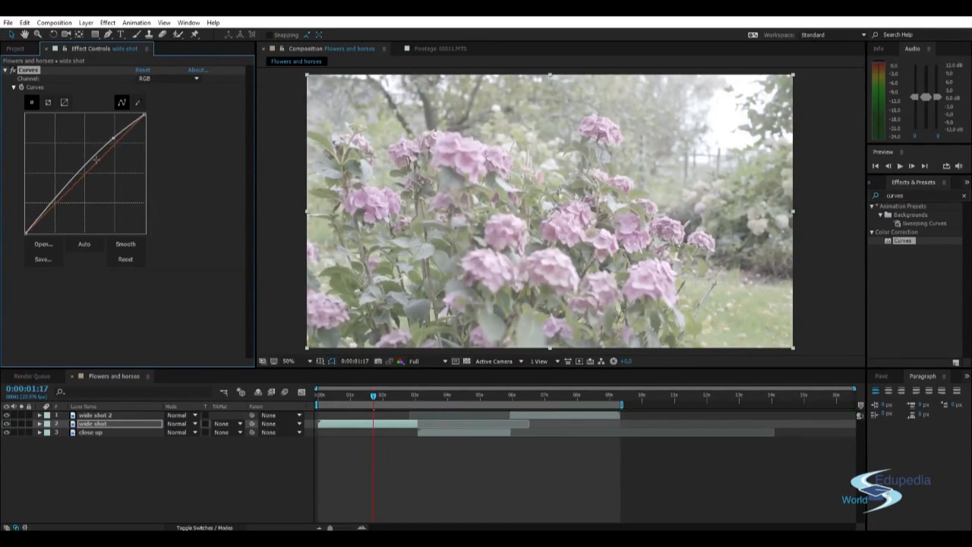
{"action": "left_click_drag", "start_coordinate": [58, 194], "coordinate": [65, 204]}
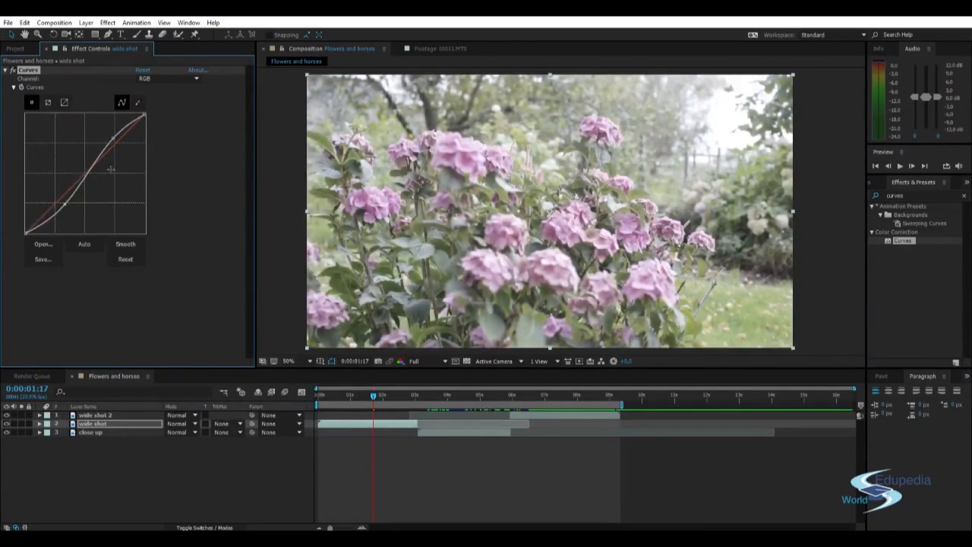
{"action": "left_click_drag", "start_coordinate": [112, 139], "coordinate": [110, 143]}
{"action": "left_click_drag", "start_coordinate": [111, 141], "coordinate": [113, 142]}
Toggle the wide shot's Curves effect off and on several times to compare the image before and after
{"action": "left_click", "coordinate": [13, 70]}
{"action": "left_click", "coordinate": [13, 70]}
{"action": "left_click", "coordinate": [13, 71]}
{"action": "left_click", "coordinate": [14, 71]}
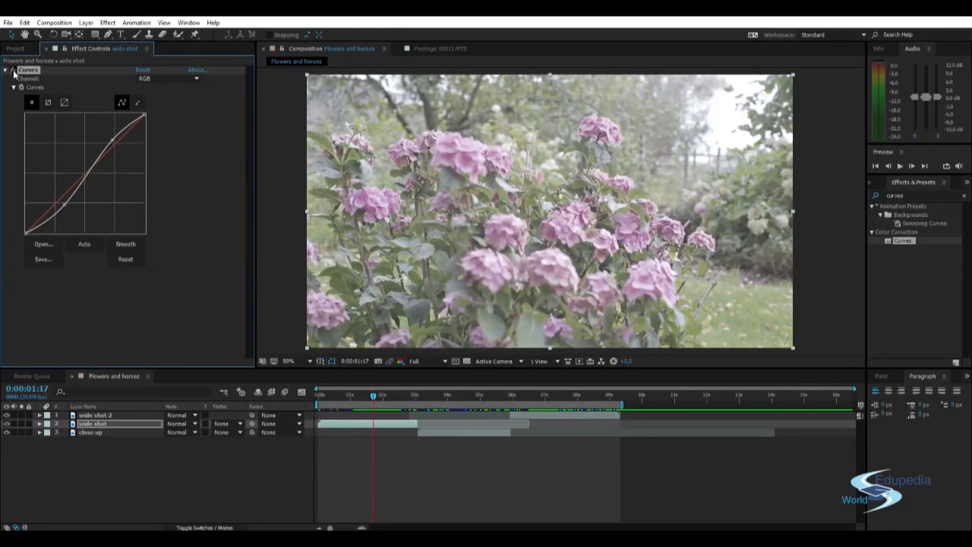
{"action": "left_click", "coordinate": [14, 71]}
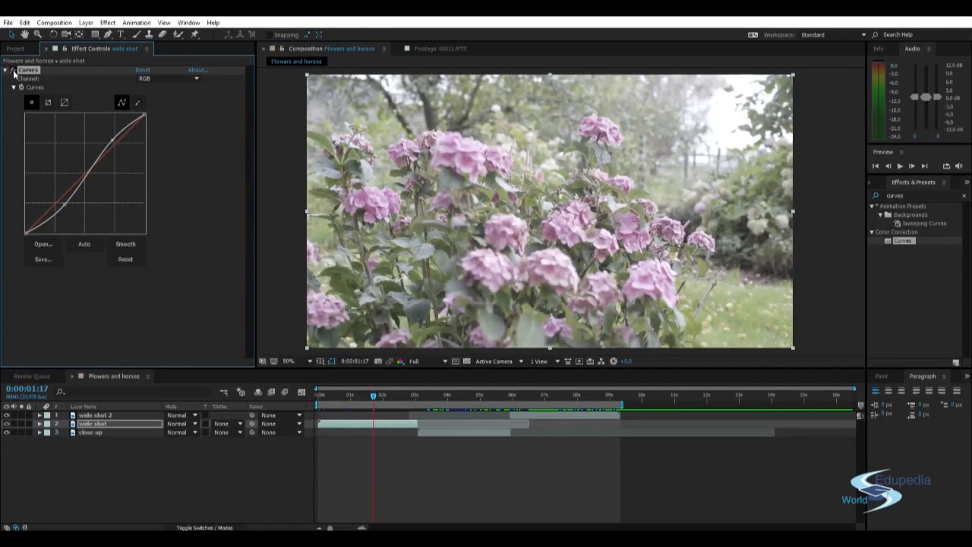
{"action": "left_click", "coordinate": [14, 70]}
{"action": "left_click", "coordinate": [14, 71]}
Pull the curve's shadow point further down for stronger contrast and compare the wide shot with and without Curves
{"action": "left_click_drag", "start_coordinate": [67, 202], "coordinate": [69, 214]}
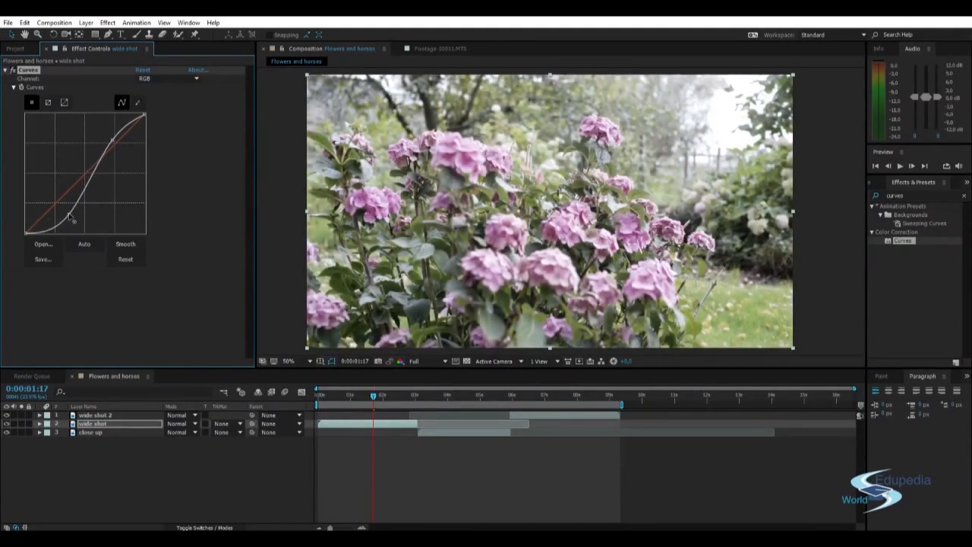
{"action": "left_click", "coordinate": [13, 70]}
{"action": "left_click", "coordinate": [13, 70]}
{"action": "left_click", "coordinate": [275, 165]}
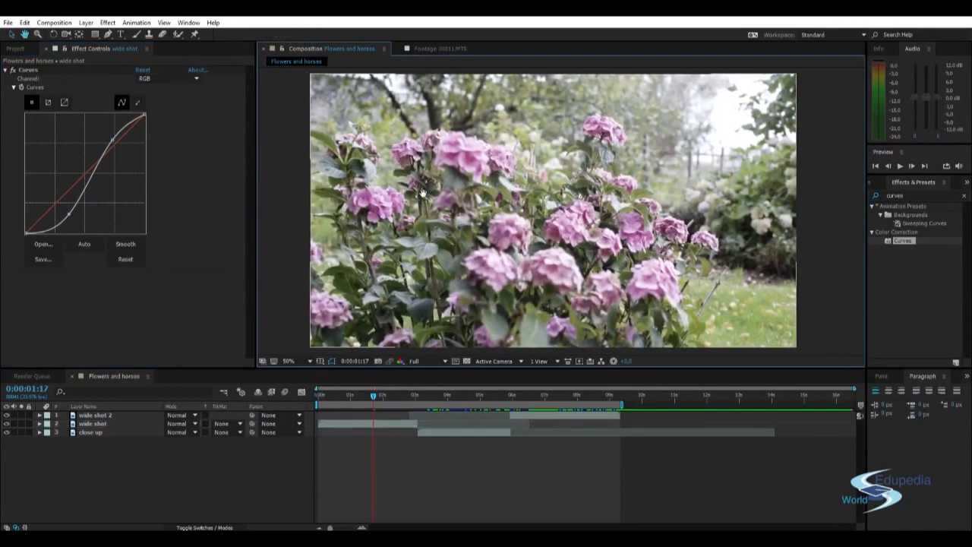
Fine-tune the wide shot's RGB curve by slightly lowering the highlight point and nudging the shadow point down
{"action": "left_click", "coordinate": [110, 142]}
{"action": "mouse_move", "coordinate": [108, 141]}
{"action": "left_mouse_down"}
{"action": "mouse_move", "coordinate": [134, 163]}
{"action": "mouse_move", "coordinate": [110, 141]}
{"action": "mouse_move", "coordinate": [114, 149]}
{"action": "left_mouse_up"}
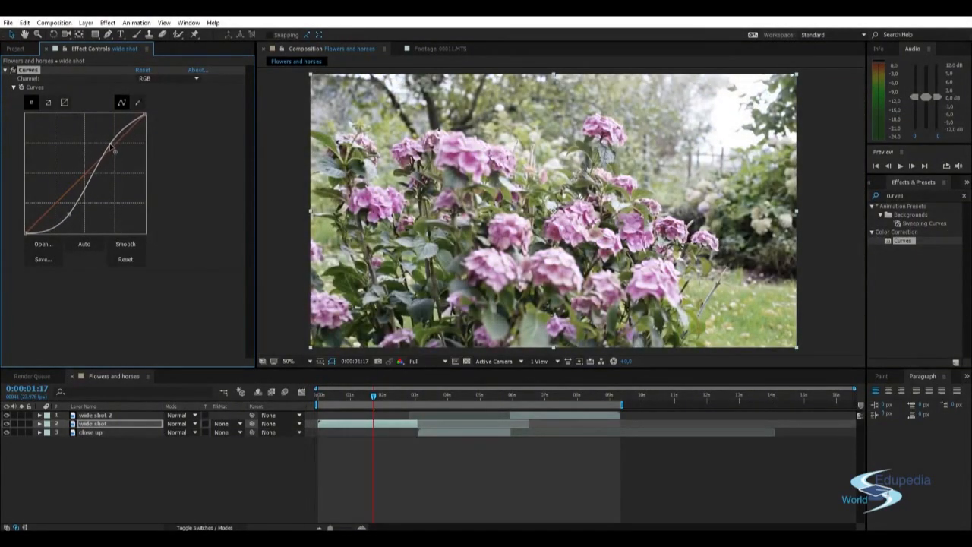
{"action": "left_click_drag", "start_coordinate": [69, 214], "coordinate": [66, 215]}
Shape a slight S-curve on the wide shot's Red channel by raising the highlights and lowering the shadows
{"action": "left_click", "coordinate": [163, 79]}
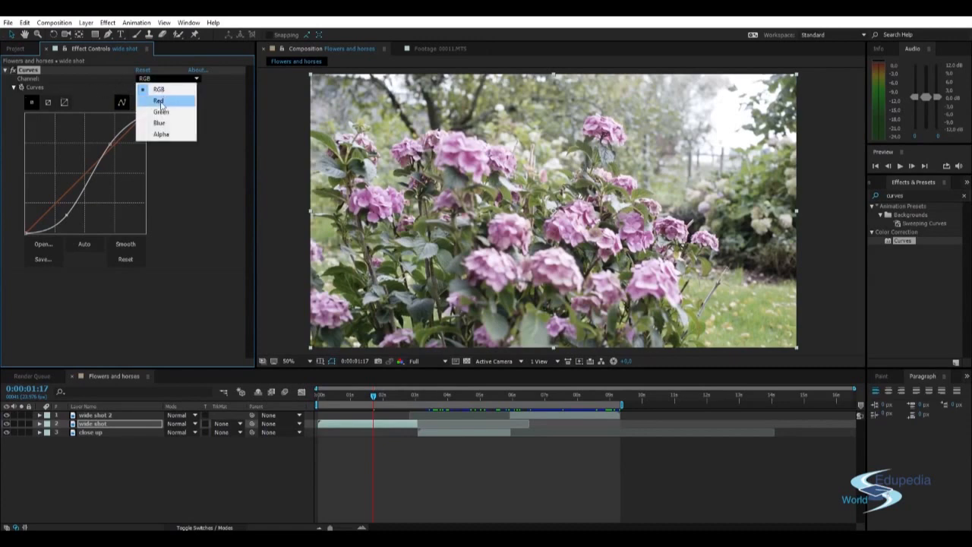
{"action": "left_click", "coordinate": [159, 101]}
{"action": "mouse_move", "coordinate": [101, 155]}
{"action": "left_mouse_down"}
{"action": "mouse_move", "coordinate": [109, 157]}
{"action": "mouse_move", "coordinate": [85, 149]}
{"action": "mouse_move", "coordinate": [70, 158]}
{"action": "mouse_move", "coordinate": [105, 172]}
{"action": "mouse_move", "coordinate": [97, 161]}
{"action": "mouse_move", "coordinate": [110, 146]}
{"action": "left_mouse_up"}
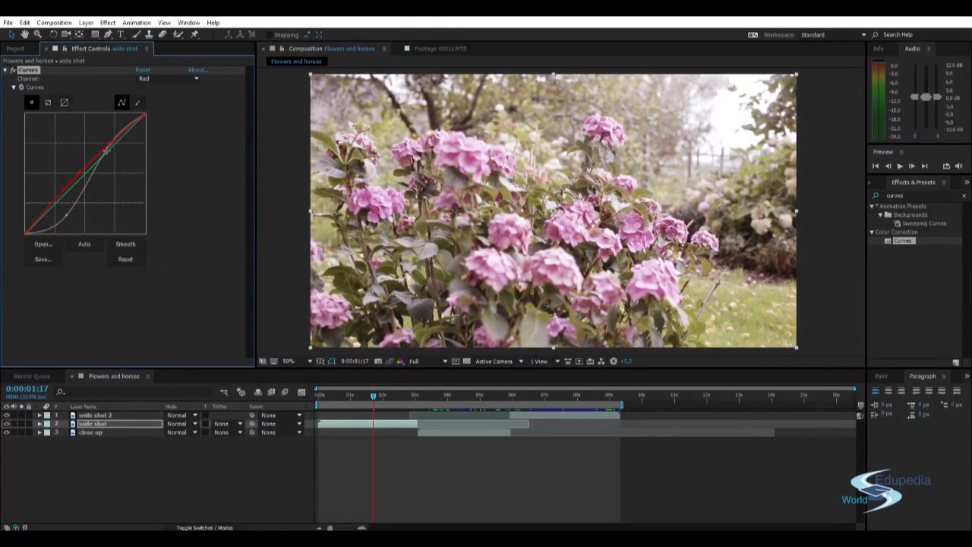
{"action": "left_click_drag", "start_coordinate": [52, 201], "coordinate": [57, 208]}
{"action": "left_click_drag", "start_coordinate": [113, 141], "coordinate": [114, 142]}
Adjust the wide shot's Blue channel curve by slightly lifting the shadows and lowering the upper midtones
{"action": "left_click", "coordinate": [157, 78]}
{"action": "left_click", "coordinate": [162, 122]}
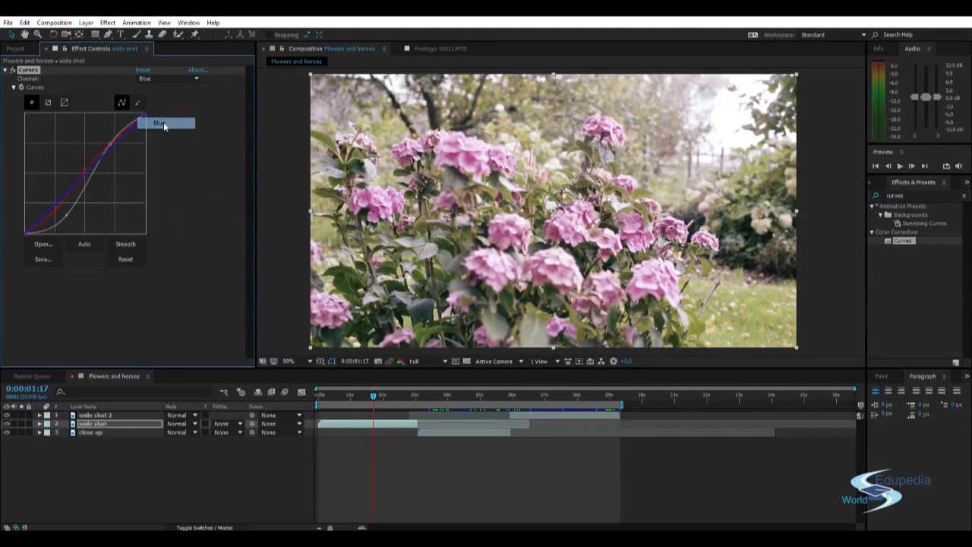
{"action": "left_click_drag", "start_coordinate": [50, 209], "coordinate": [91, 176]}
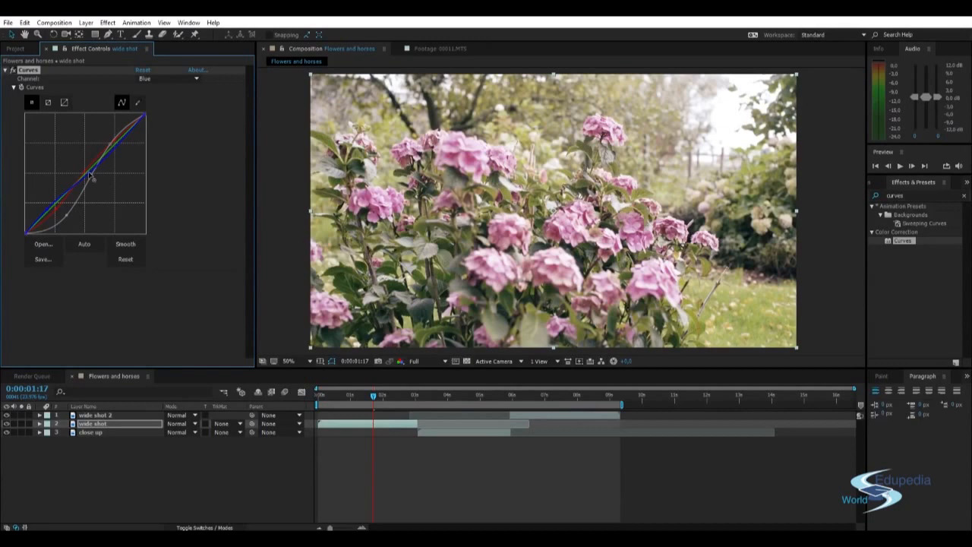
{"action": "left_click_drag", "start_coordinate": [90, 174], "coordinate": [88, 176]}
{"action": "left_click_drag", "start_coordinate": [89, 177], "coordinate": [88, 175]}
{"action": "left_click", "coordinate": [276, 167]}
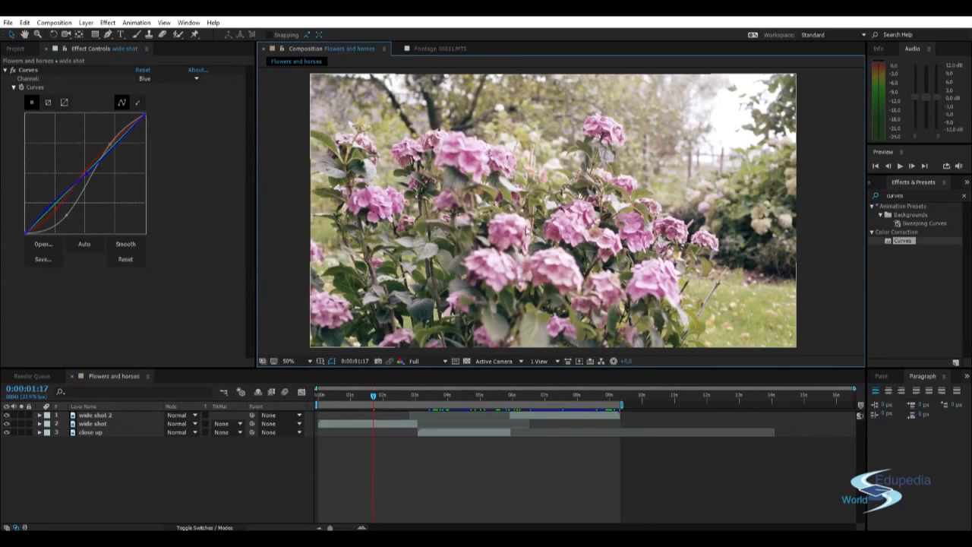
Toggle the wide shot's Curves effect off and on repeatedly to compare the graded image with the original
{"action": "left_click", "coordinate": [13, 70]}
{"action": "left_click", "coordinate": [13, 71]}
{"action": "left_click", "coordinate": [13, 71]}
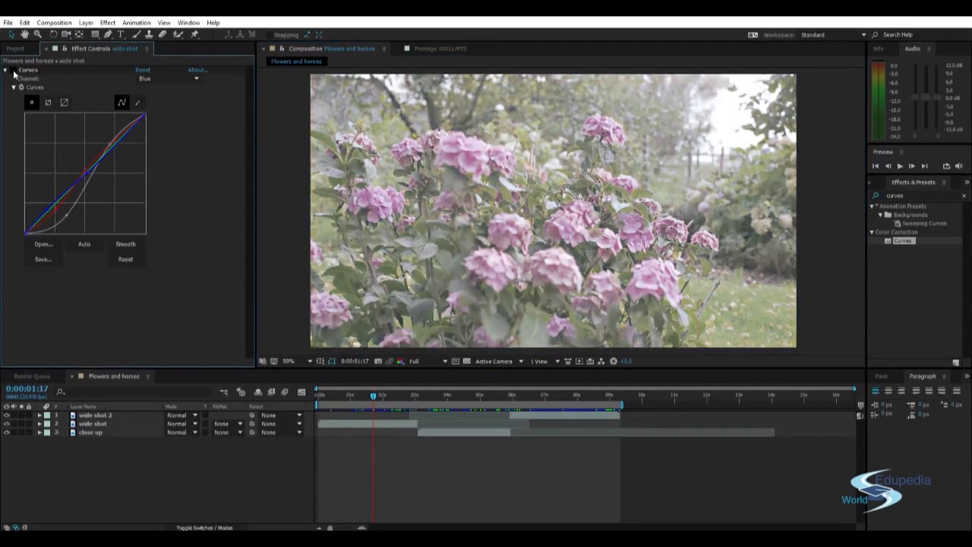
{"action": "left_click", "coordinate": [13, 71]}
{"action": "left_click", "coordinate": [13, 71]}
{"action": "left_click", "coordinate": [13, 71]}
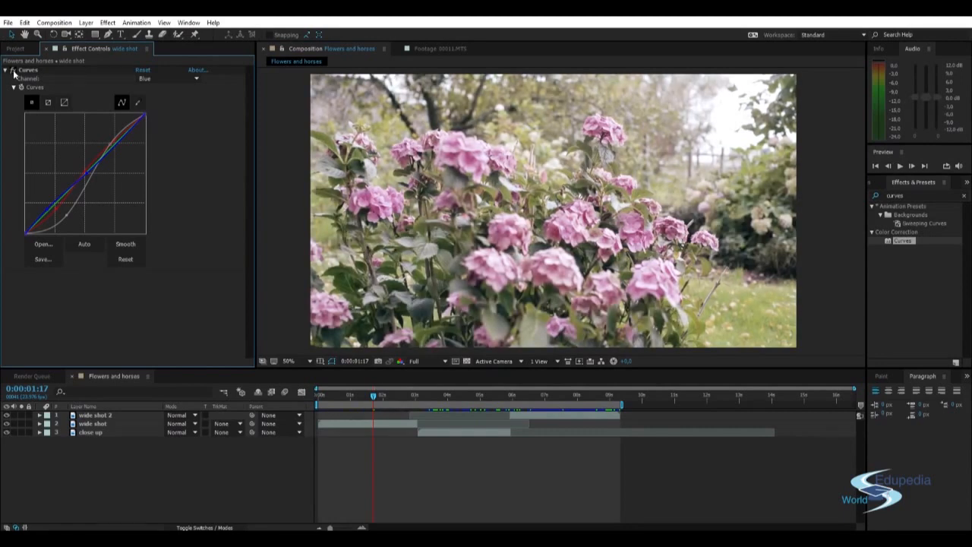
{"action": "left_click", "coordinate": [13, 71]}
{"action": "left_click", "coordinate": [13, 71]}
Copy the wide shot's Curves effect and paste it onto the close up layer
{"action": "left_click_drag", "start_coordinate": [377, 391], "coordinate": [481, 395]}
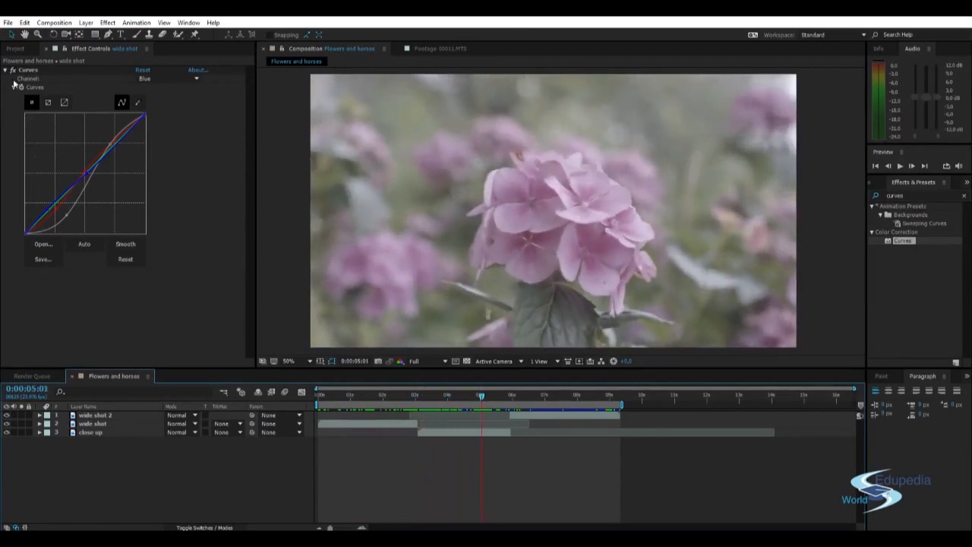
{"action": "left_click", "coordinate": [6, 70]}
{"action": "left_click", "coordinate": [30, 69]}
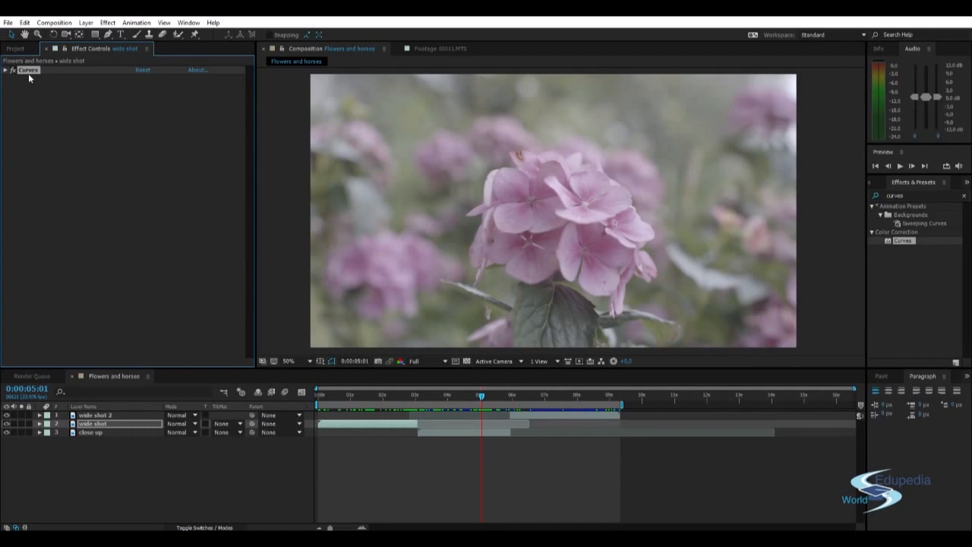
{"action": "left_click", "coordinate": [445, 433]}
{"action": "left_click", "coordinate": [102, 180]}
{"action": "key", "text": "ctrl+v"}
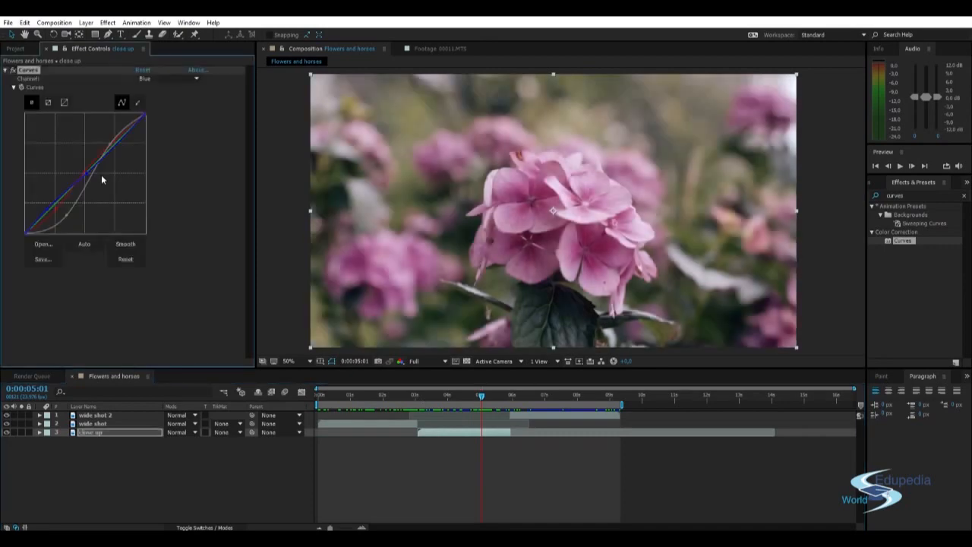
Paste the copied Curves effect onto the wide shot 2 layer and scrub through its footage
{"action": "left_click_drag", "start_coordinate": [478, 398], "coordinate": [518, 396]}
{"action": "left_click", "coordinate": [540, 413]}
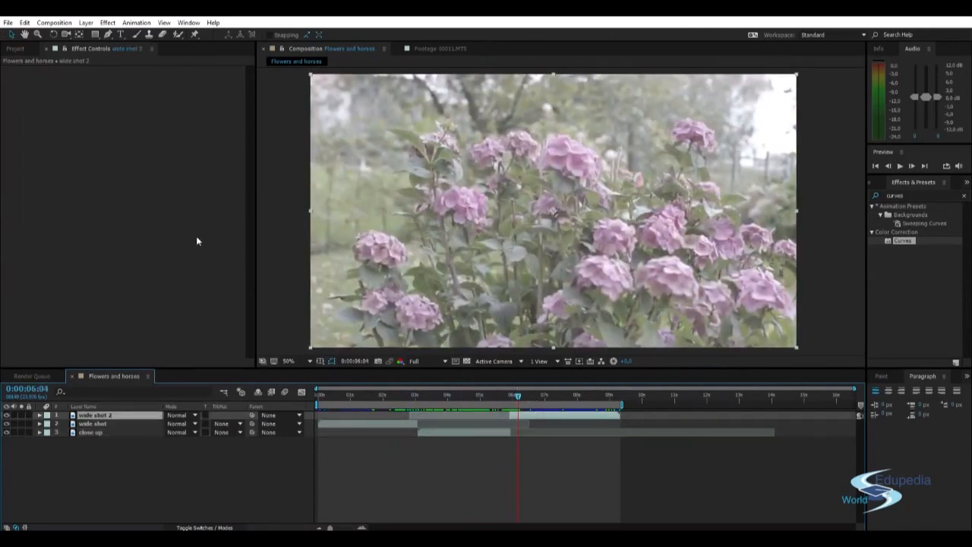
{"action": "key", "text": "ctrl+v"}
{"action": "mouse_move", "coordinate": [527, 394]}
{"action": "left_mouse_down"}
{"action": "mouse_move", "coordinate": [404, 395]}
{"action": "mouse_move", "coordinate": [534, 395]}
{"action": "left_mouse_up"}
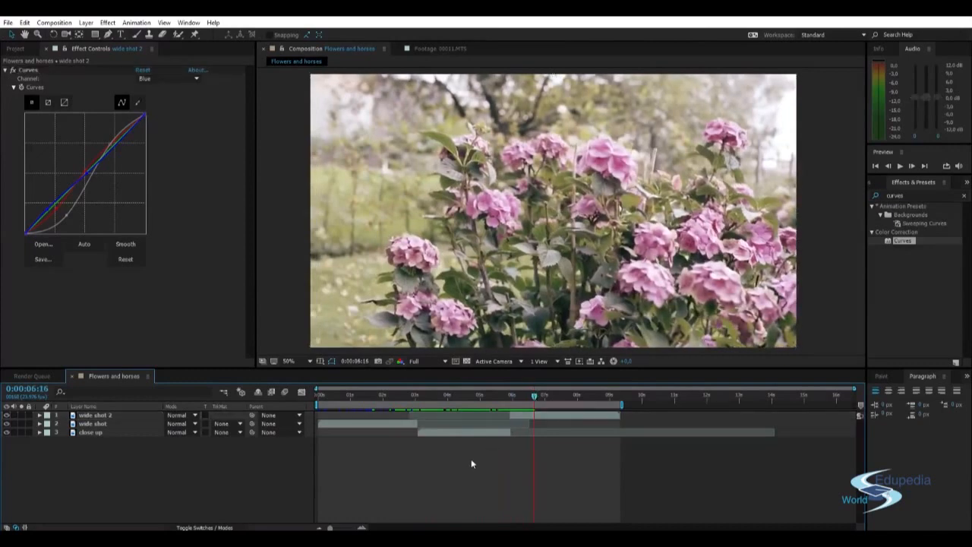
{"action": "left_click_drag", "start_coordinate": [539, 394], "coordinate": [581, 398]}
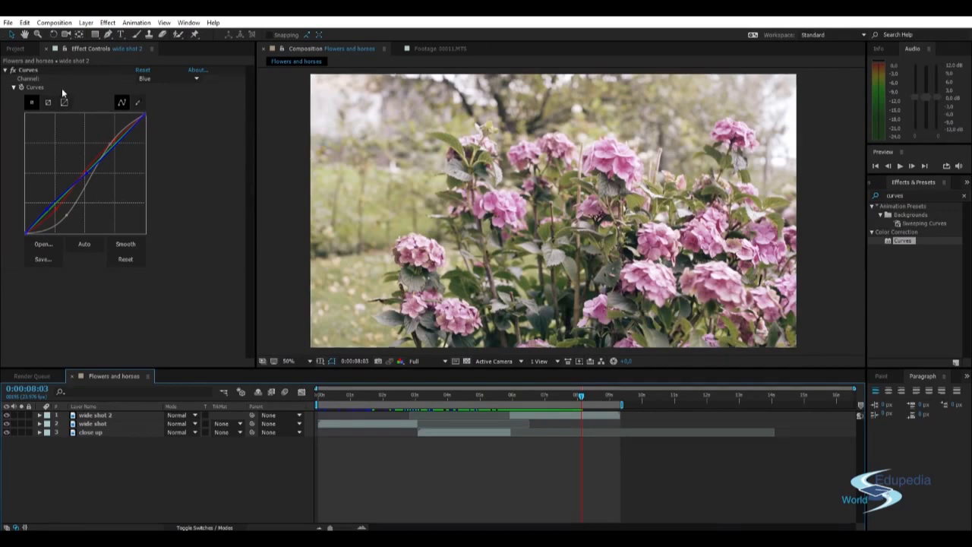
Delete the Curves effect from the wide shot 2 layer
{"action": "left_click", "coordinate": [28, 71]}
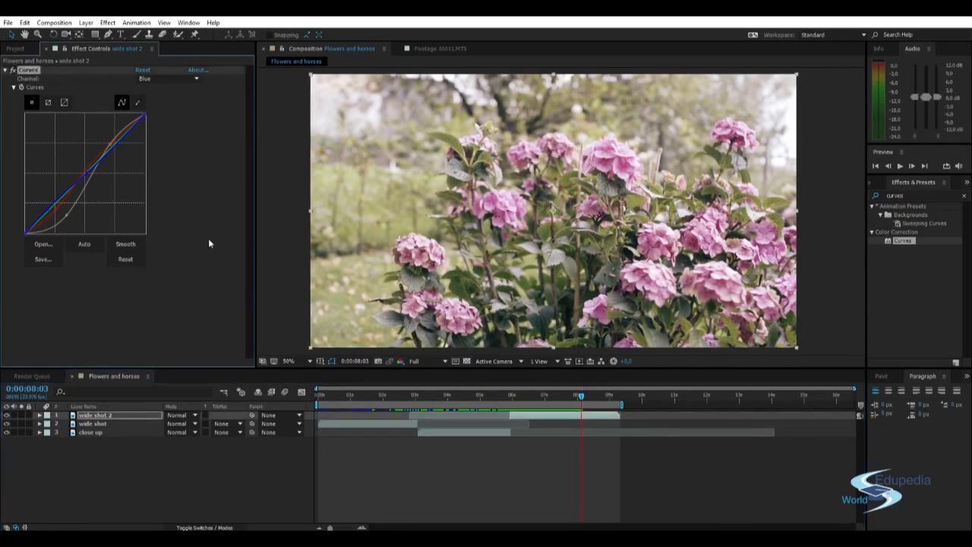
{"action": "left_click_drag", "start_coordinate": [581, 396], "coordinate": [452, 406]}
{"action": "left_click_drag", "start_coordinate": [545, 397], "coordinate": [552, 397]}
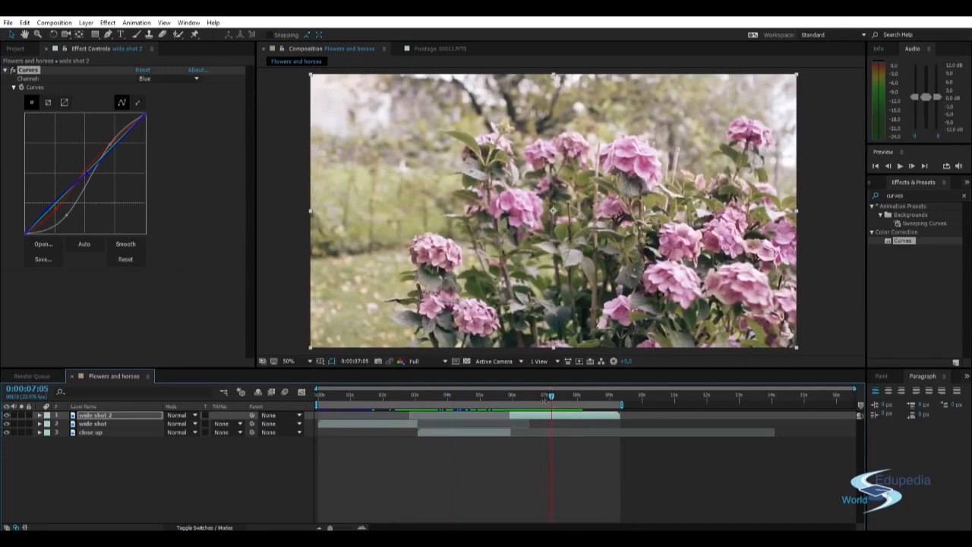
{"action": "left_click", "coordinate": [26, 70]}
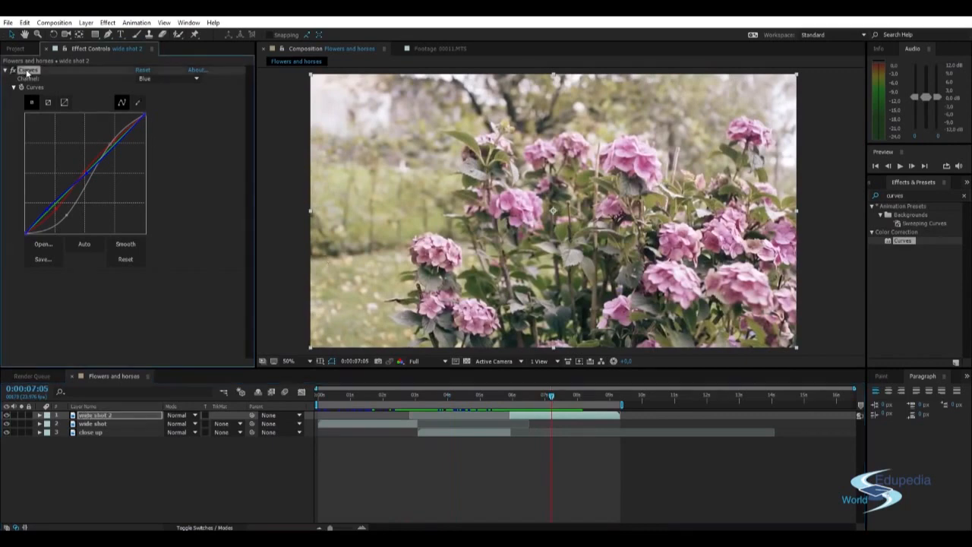
{"action": "key", "text": "Delete"}
Delete the Curves effect from the close up layer
{"action": "left_click", "coordinate": [498, 395]}
{"action": "left_click_drag", "start_coordinate": [496, 395], "coordinate": [482, 396]}
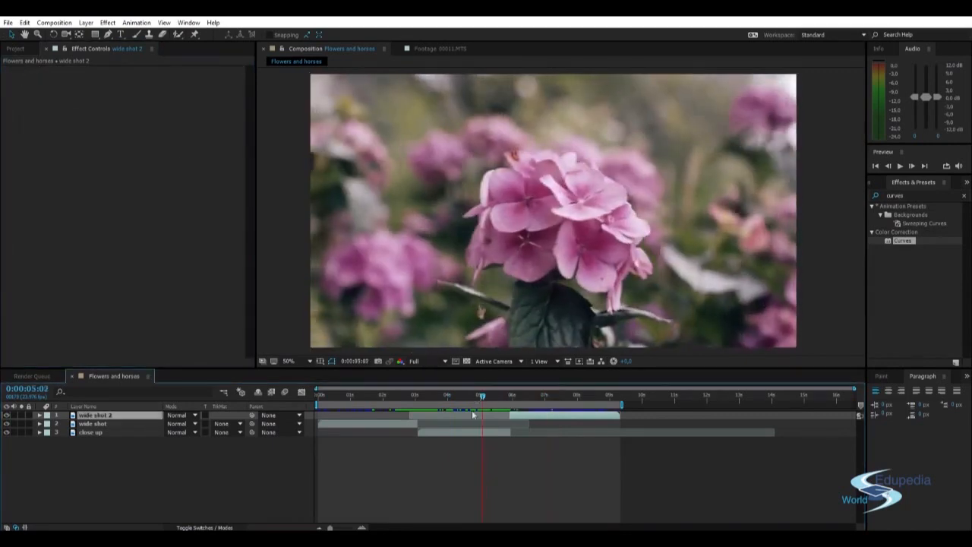
{"action": "left_click", "coordinate": [458, 434]}
{"action": "left_click", "coordinate": [26, 70]}
{"action": "key", "text": "Delete"}
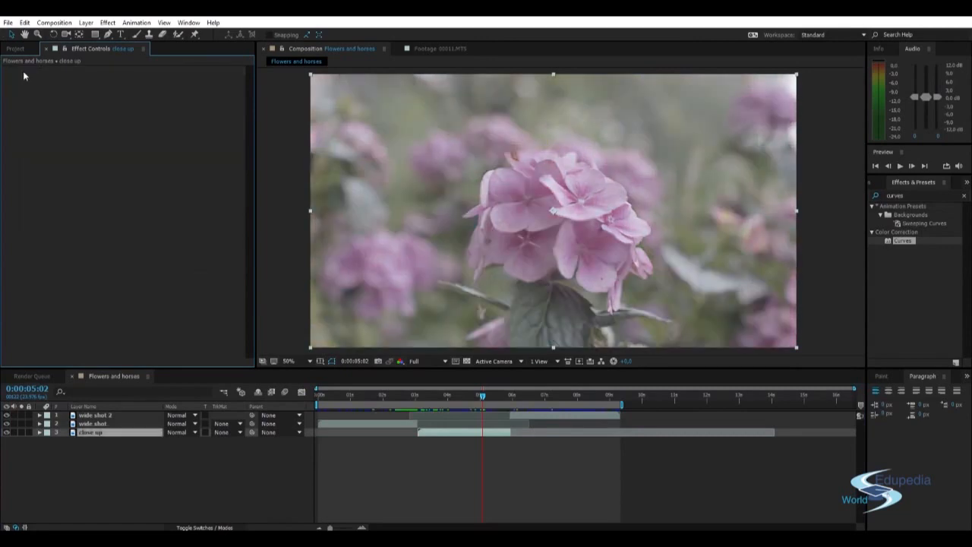
Delete the Curves effect from the wide shot layer
{"action": "left_click", "coordinate": [375, 396]}
{"action": "left_click_drag", "start_coordinate": [374, 396], "coordinate": [373, 396]}
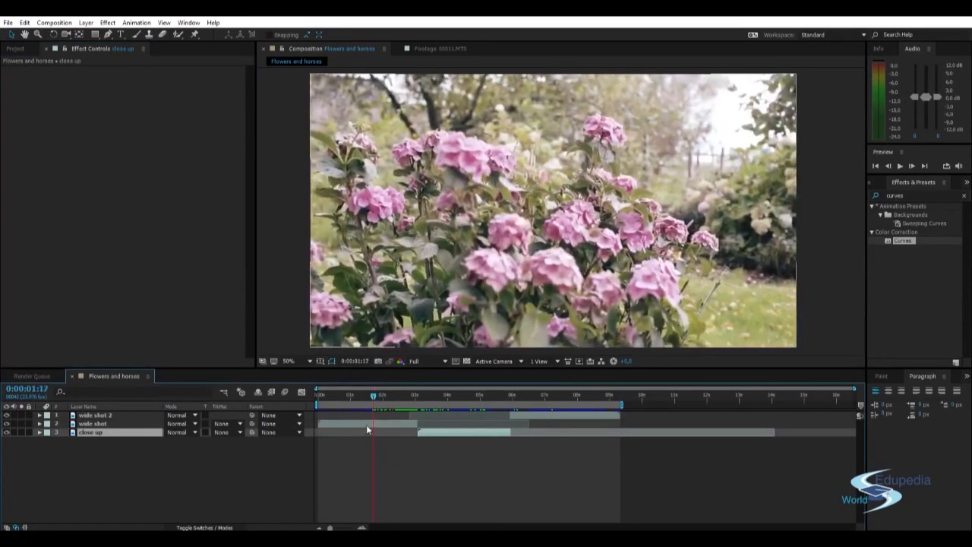
{"action": "left_click", "coordinate": [366, 425]}
{"action": "left_click", "coordinate": [28, 71]}
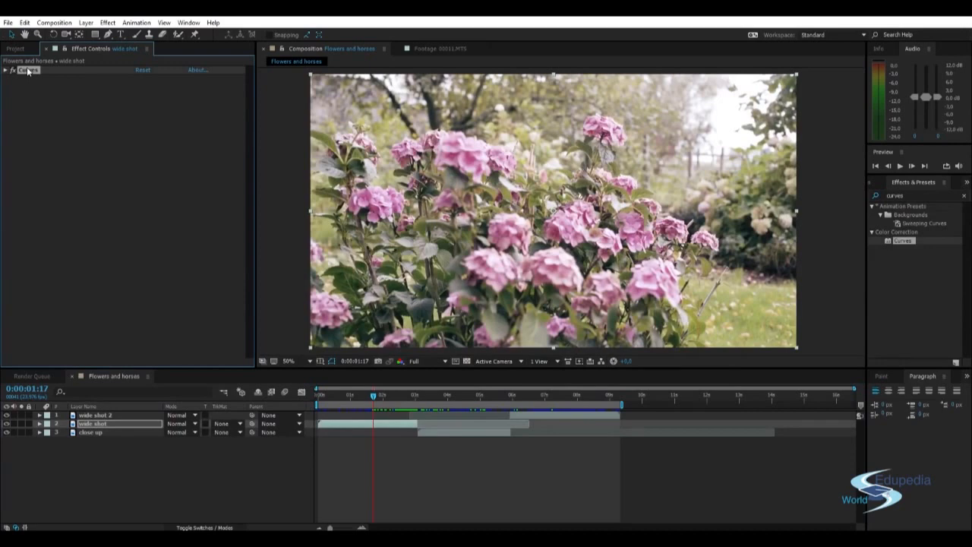
{"action": "key", "text": "Delete"}
Create a new adjustment layer above the three footage layers in the Flowers and horses composition
{"action": "left_click_drag", "start_coordinate": [376, 397], "coordinate": [334, 402]}
{"action": "left_click", "coordinate": [218, 460]}
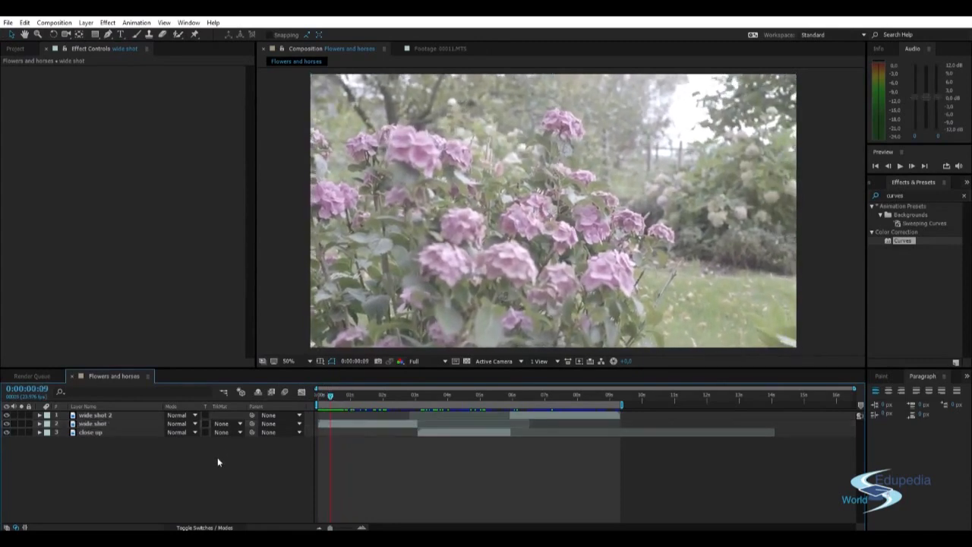
{"action": "right_click", "coordinate": [136, 458]}
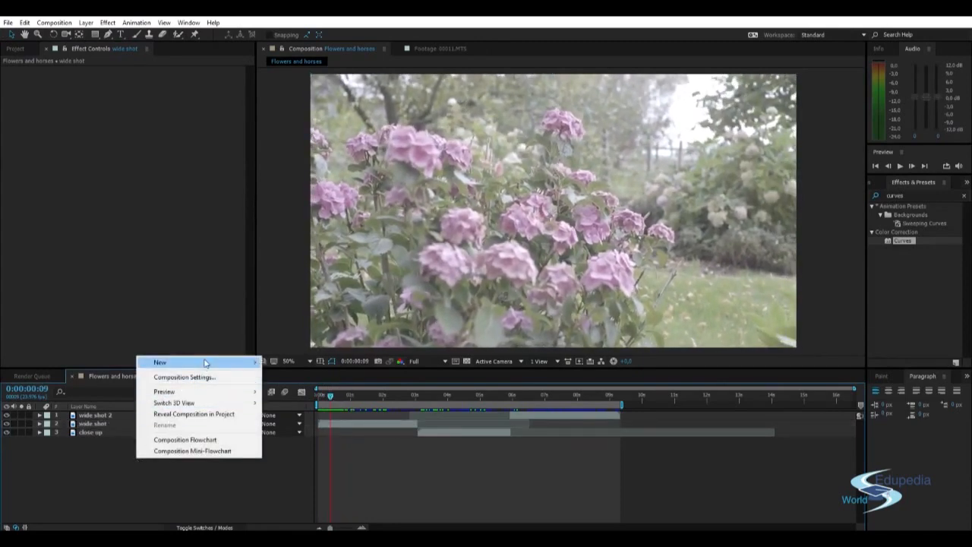
{"action": "mouse_move", "coordinate": [244, 366]}
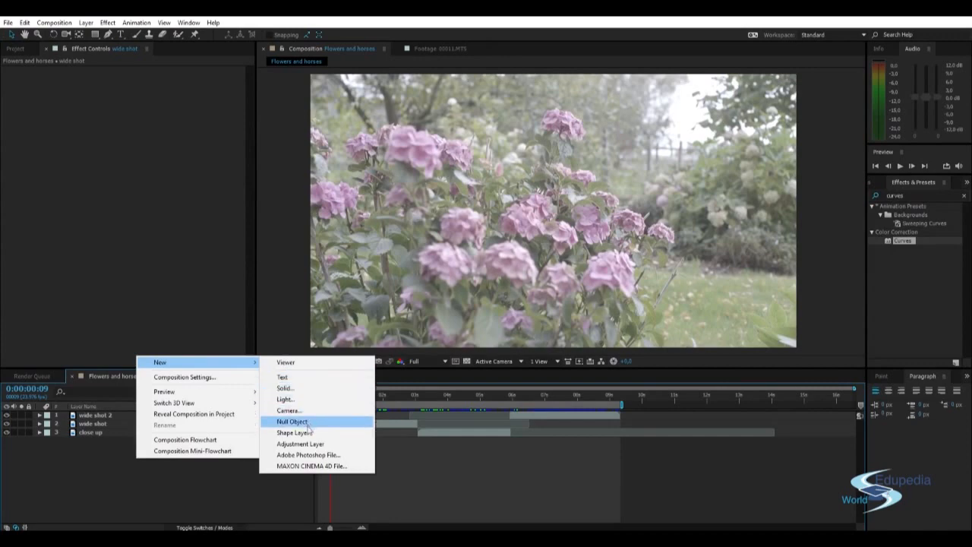
{"action": "left_click", "coordinate": [296, 447]}
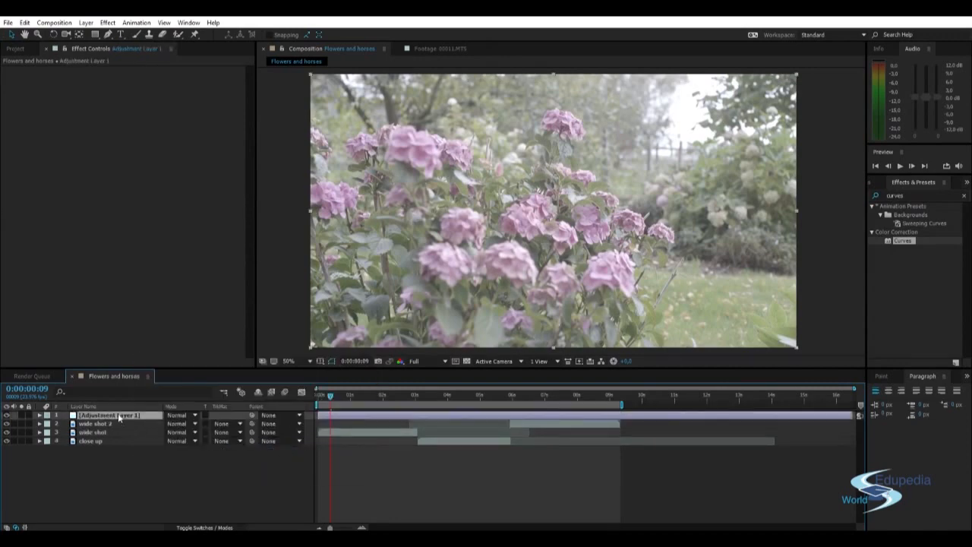
Scrub through the shots and toggle the adjustment layer's visibility off and on to check its effect
{"action": "left_click_drag", "start_coordinate": [332, 396], "coordinate": [462, 395]}
{"action": "left_click", "coordinate": [7, 415]}
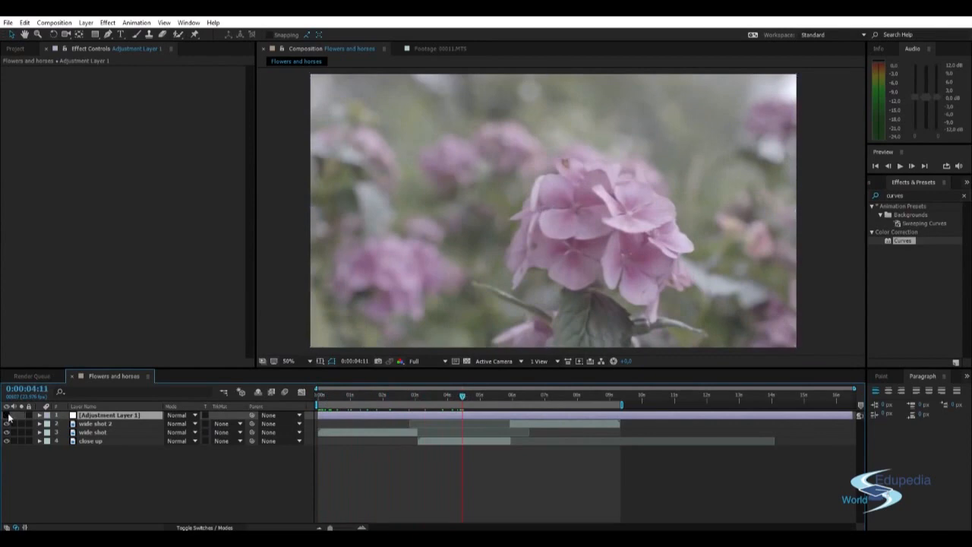
{"action": "left_click", "coordinate": [6, 415]}
{"action": "left_click_drag", "start_coordinate": [463, 395], "coordinate": [393, 401]}
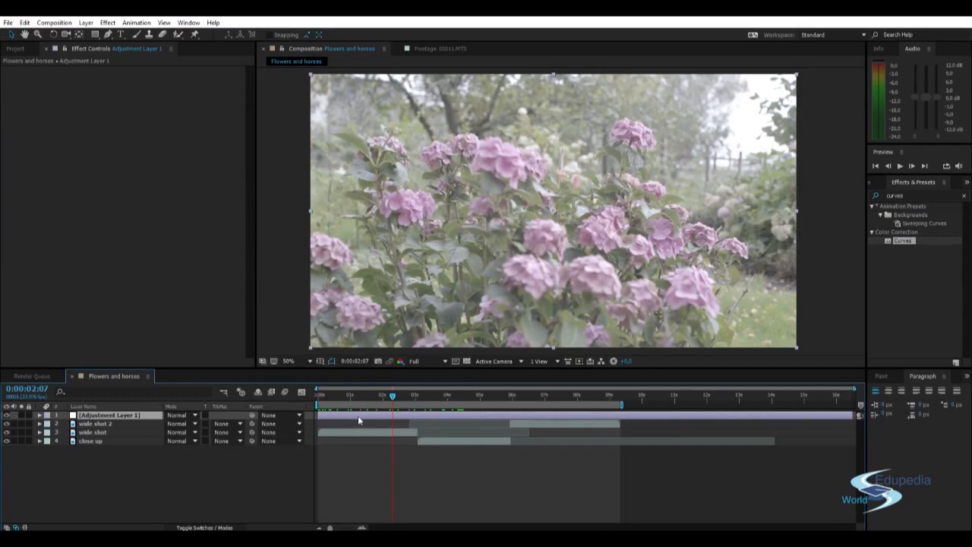
Paste the copied Curves effect onto the adjustment layer and scrub across the shots to check the grade
{"action": "left_click", "coordinate": [109, 172]}
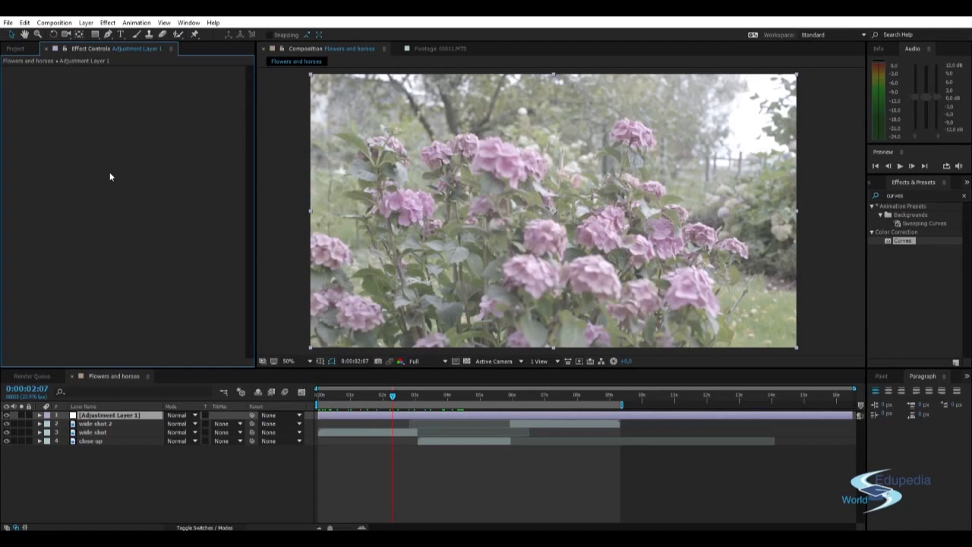
{"action": "key", "text": "ctrl+v"}
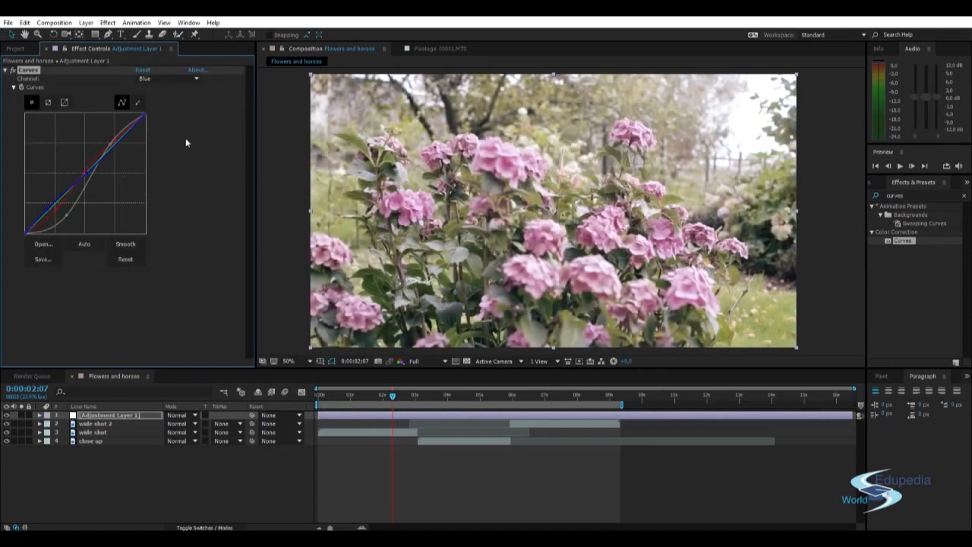
{"action": "left_click", "coordinate": [382, 396]}
{"action": "left_click_drag", "start_coordinate": [381, 396], "coordinate": [517, 401]}
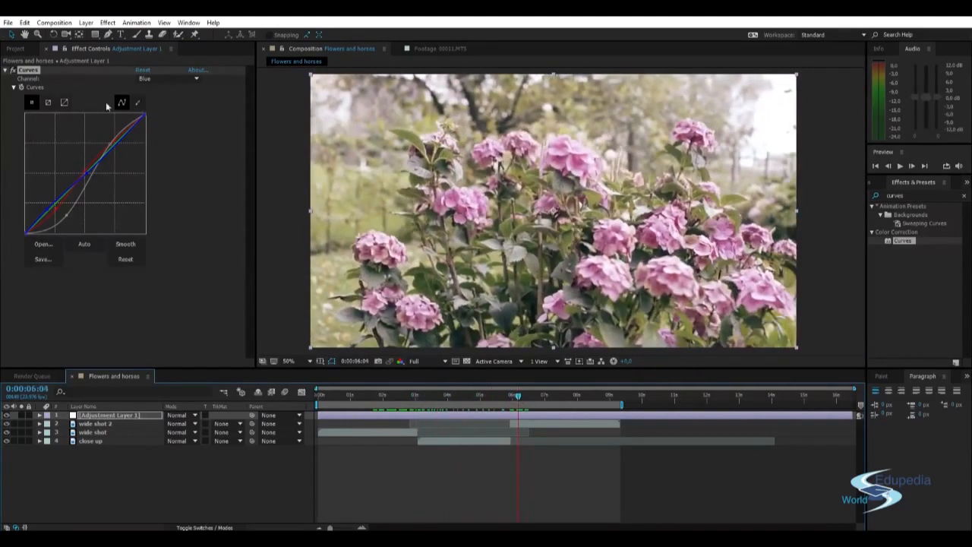
Soften the contrast of the adjustment layer's RGB curve by lowering the highlight point and easing the shadow point
{"action": "left_click", "coordinate": [164, 79]}
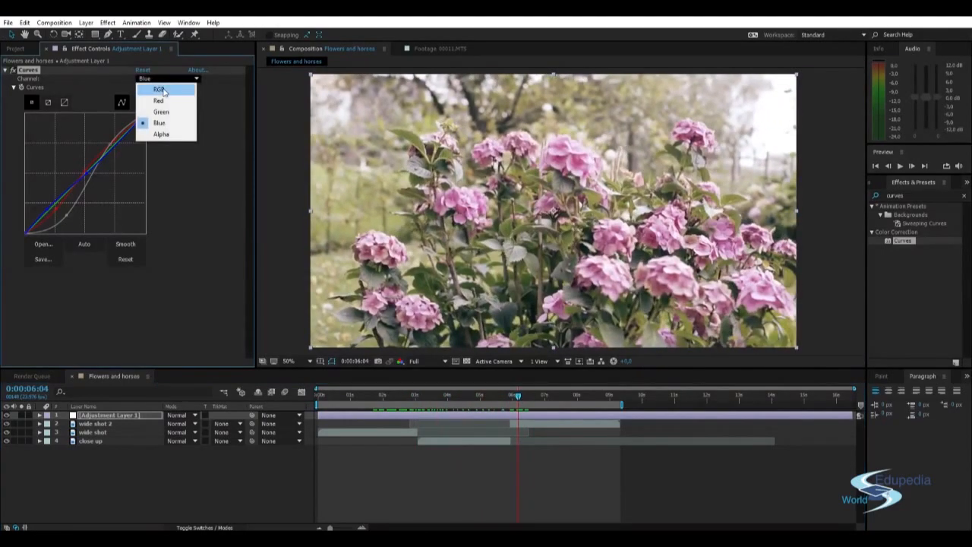
{"action": "left_click", "coordinate": [161, 89]}
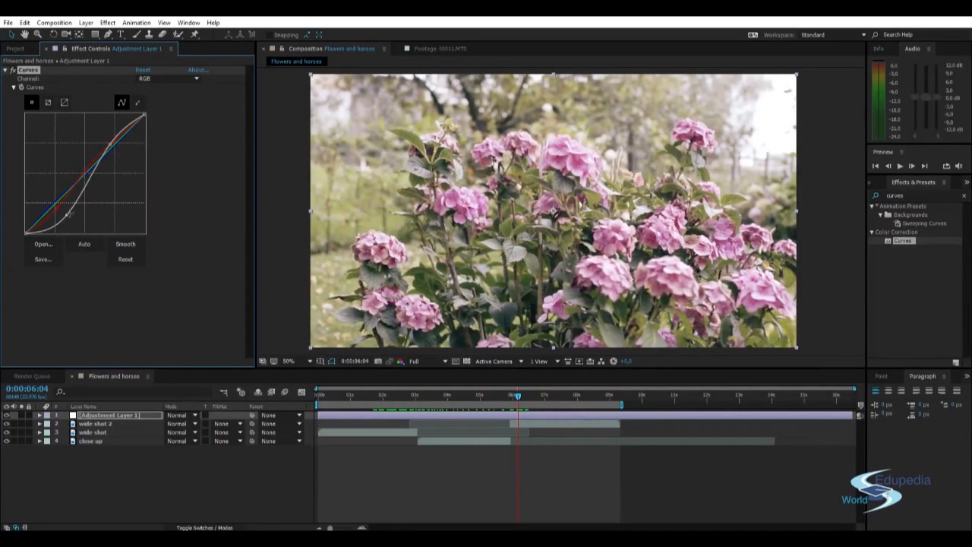
{"action": "left_click_drag", "start_coordinate": [67, 215], "coordinate": [63, 218]}
{"action": "mouse_move", "coordinate": [111, 141]}
{"action": "left_mouse_down"}
{"action": "mouse_move", "coordinate": [119, 153]}
{"action": "mouse_move", "coordinate": [112, 144]}
{"action": "left_mouse_up"}
{"action": "left_click_drag", "start_coordinate": [57, 211], "coordinate": [66, 218]}
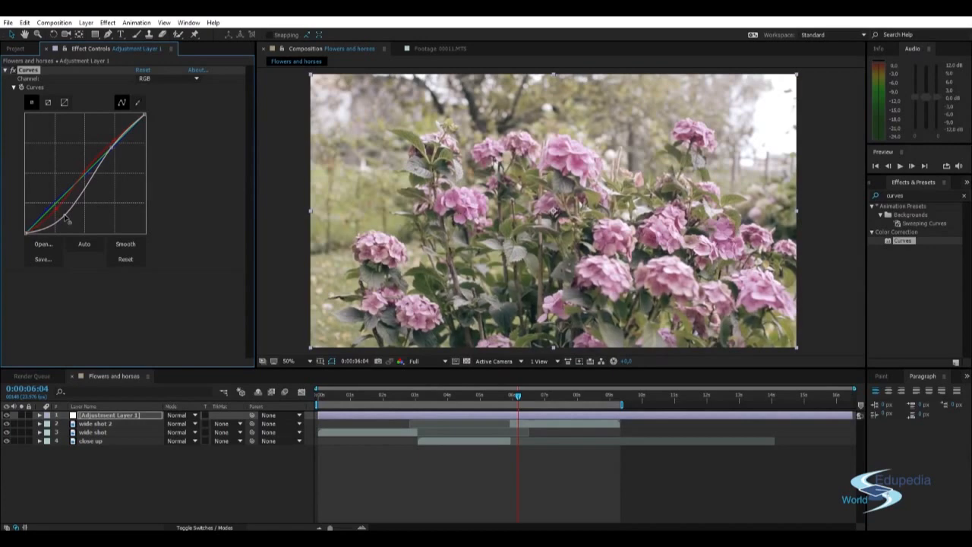
{"action": "left_click_drag", "start_coordinate": [65, 215], "coordinate": [62, 215]}
{"action": "left_click", "coordinate": [268, 256]}
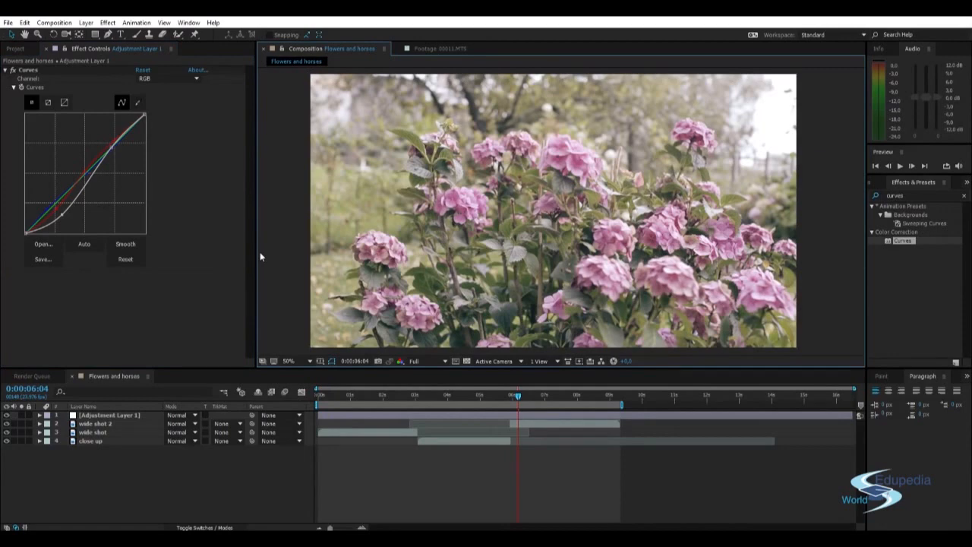
{"action": "key", "text": "space"}
{"action": "left_click_drag", "start_coordinate": [439, 232], "coordinate": [441, 231]}
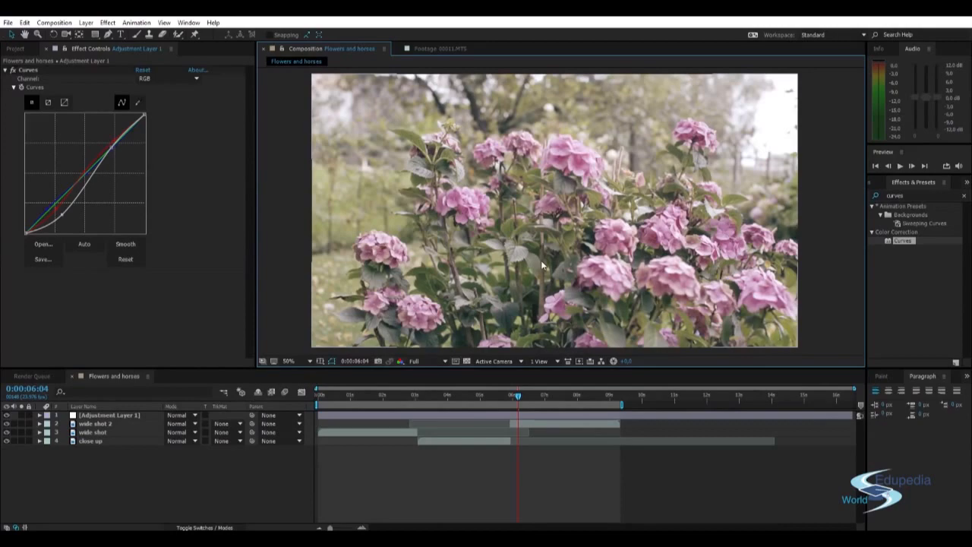
Switch the adjustment layer's Curves effect to the Red channel and scrub back through the close-up and wide shots to check the grade
{"action": "left_click_drag", "start_coordinate": [517, 398], "coordinate": [466, 396]}
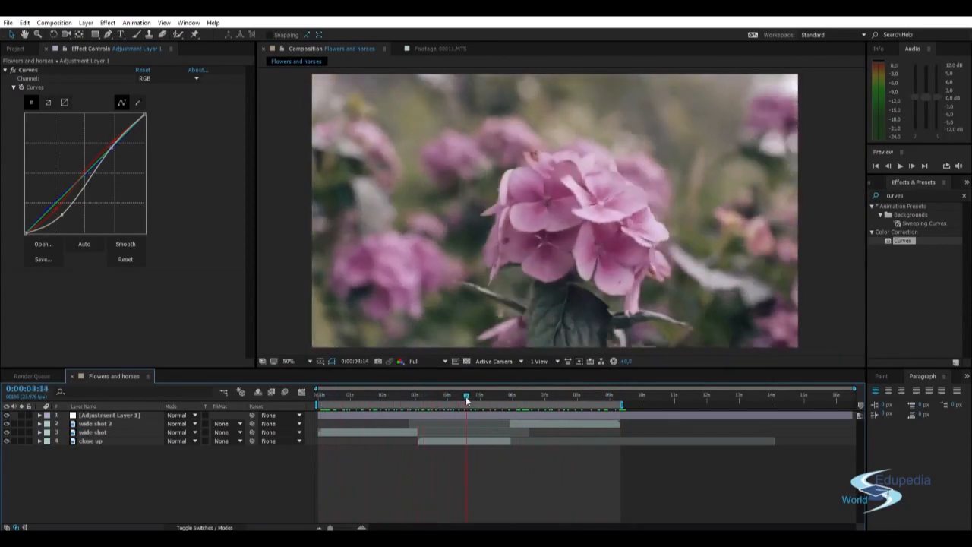
{"action": "left_click", "coordinate": [148, 80]}
{"action": "left_click", "coordinate": [155, 98]}
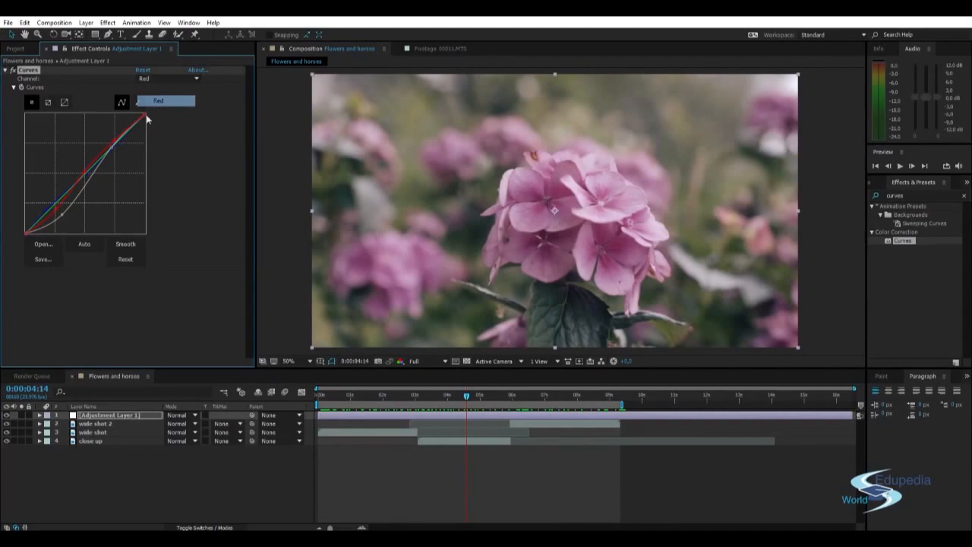
{"action": "left_click_drag", "start_coordinate": [74, 163], "coordinate": [76, 122]}
{"action": "mouse_move", "coordinate": [487, 396]}
{"action": "left_mouse_down"}
{"action": "mouse_move", "coordinate": [559, 396]}
{"action": "mouse_move", "coordinate": [383, 394]}
{"action": "mouse_move", "coordinate": [512, 396]}
{"action": "mouse_move", "coordinate": [476, 401]}
{"action": "left_mouse_up"}
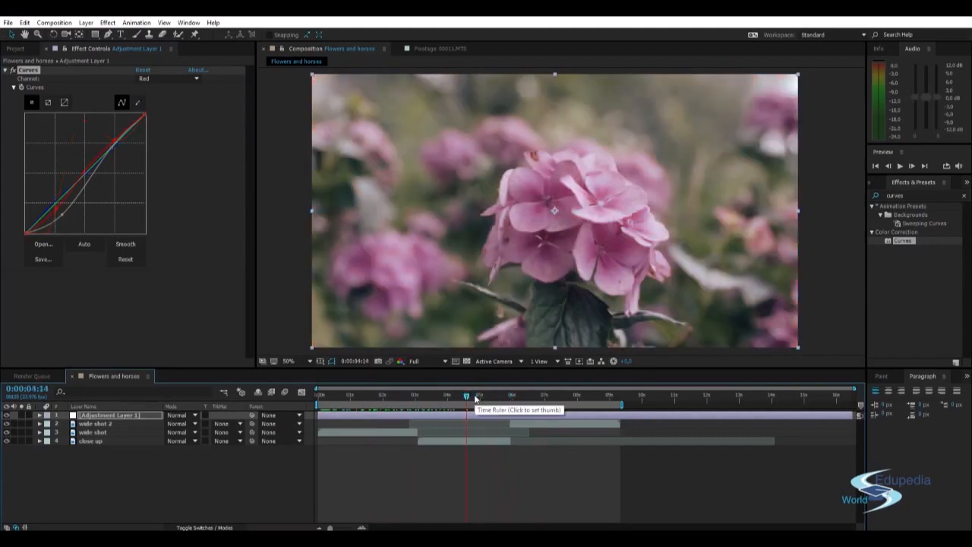
{"action": "left_click_drag", "start_coordinate": [471, 397], "coordinate": [365, 403]}
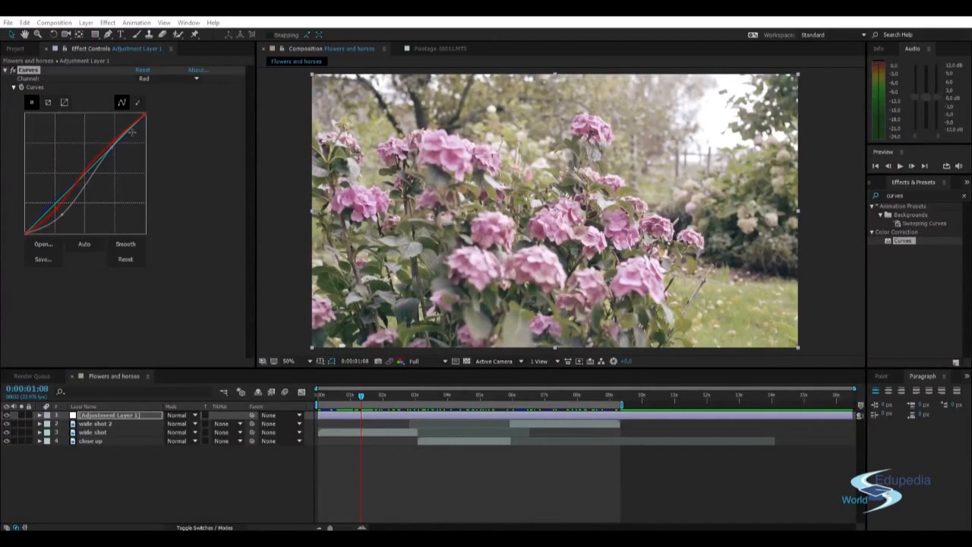
Find the Sharpen effect and add it to the adjustment layer below Curves, keeping both effects collapsed
{"action": "left_click", "coordinate": [5, 70]}
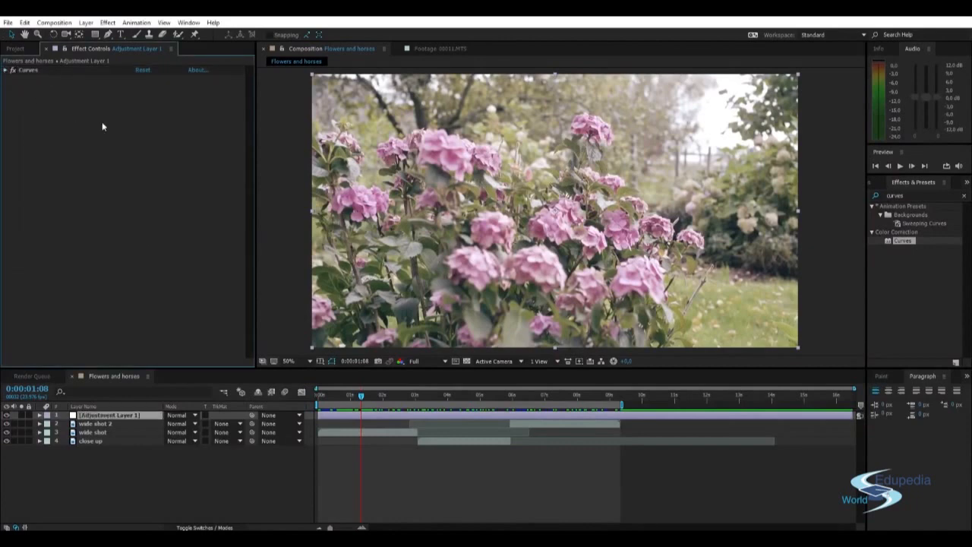
{"action": "left_click", "coordinate": [913, 195]}
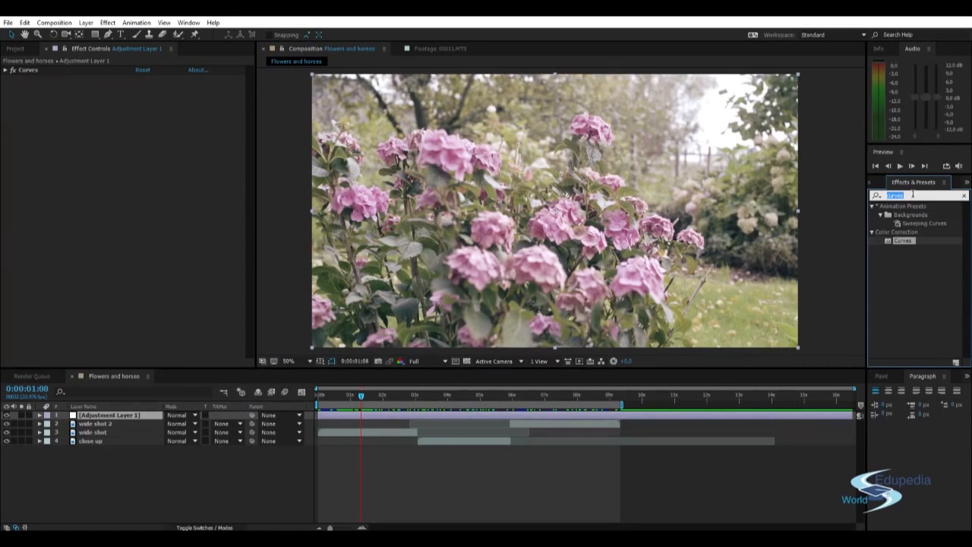
{"action": "type", "text": "sharpen"}
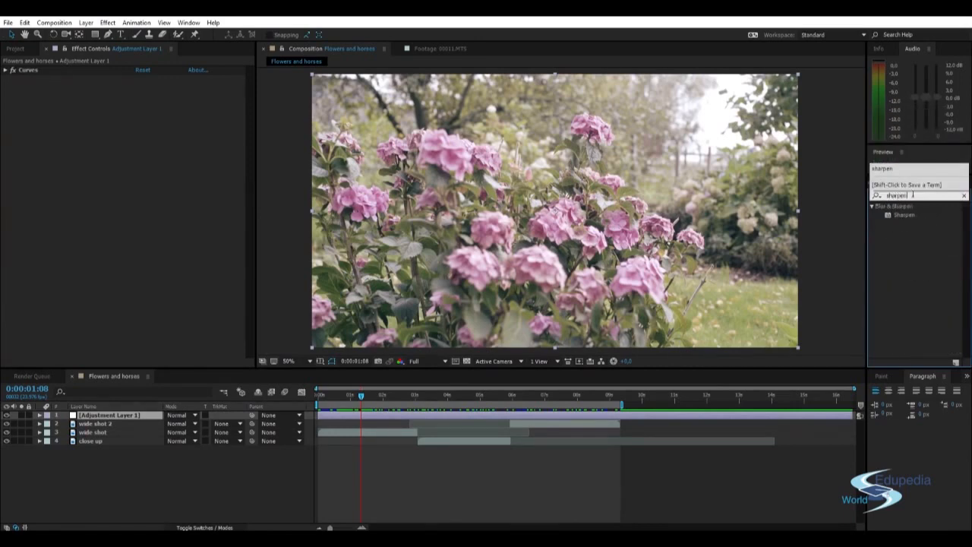
{"action": "left_click_drag", "start_coordinate": [900, 215], "coordinate": [220, 90]}
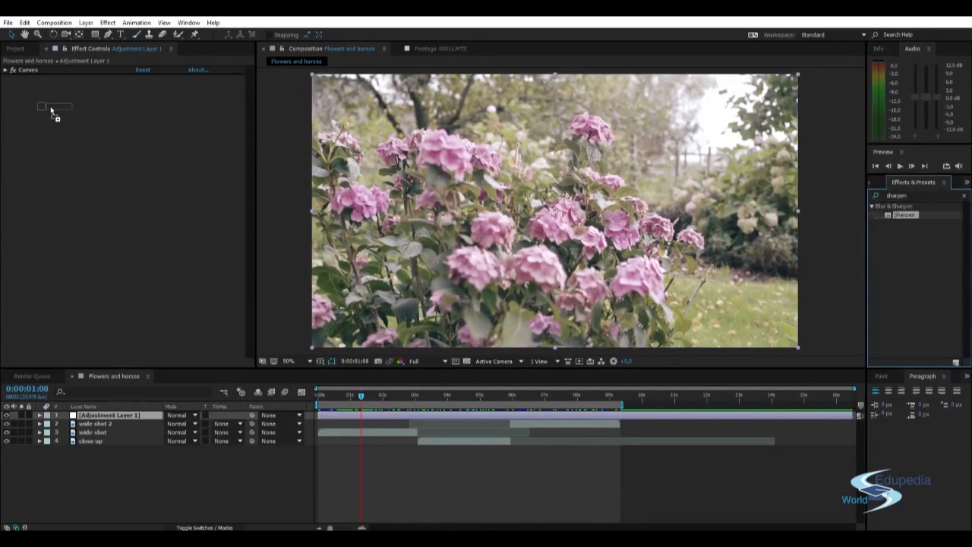
{"action": "left_click_drag", "start_coordinate": [51, 112], "coordinate": [60, 120]}
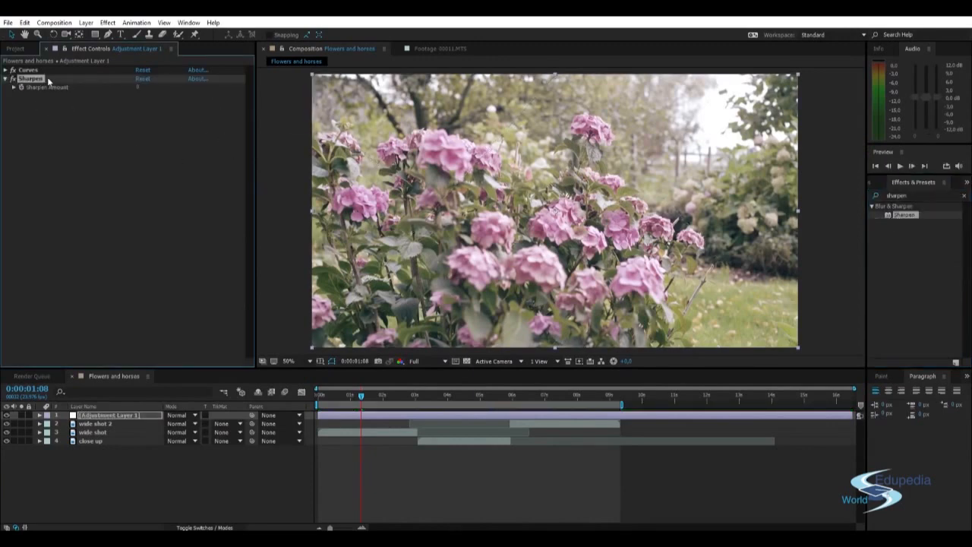
{"action": "left_click", "coordinate": [7, 80]}
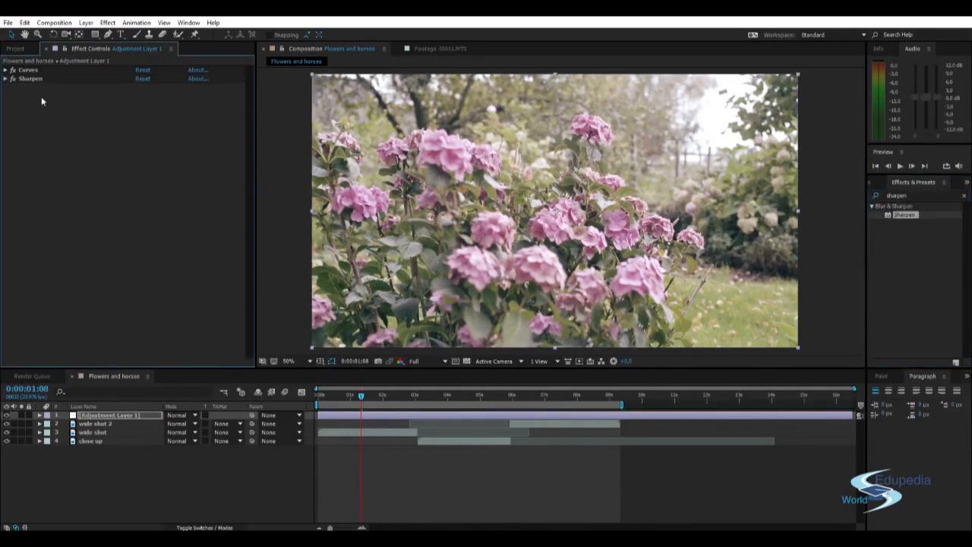
Compare the roles of the Curves and Sharpen effects, toggling Curves off and on
{"action": "left_click", "coordinate": [32, 71]}
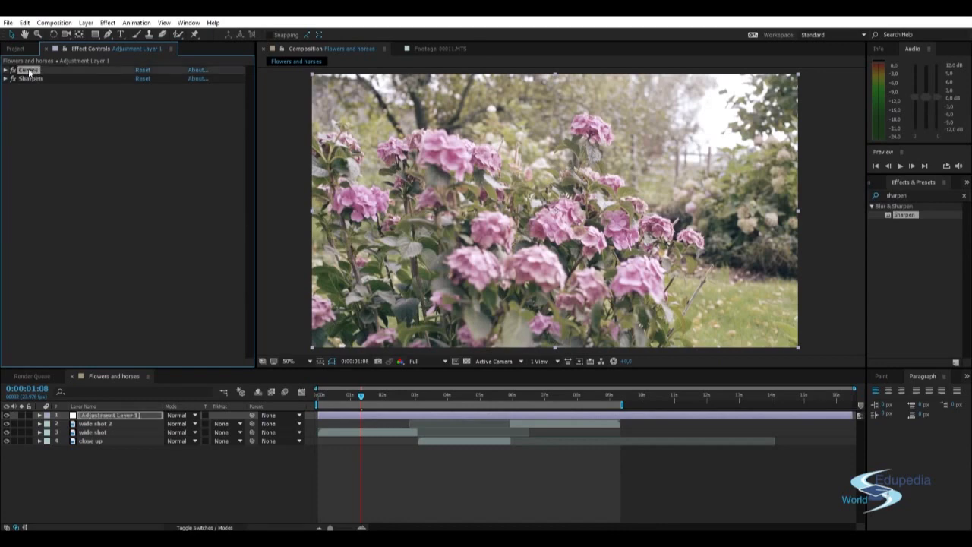
{"action": "left_click", "coordinate": [32, 80]}
{"action": "left_click", "coordinate": [28, 71]}
{"action": "left_click", "coordinate": [14, 69]}
{"action": "left_click", "coordinate": [14, 70]}
{"action": "left_click", "coordinate": [28, 79]}
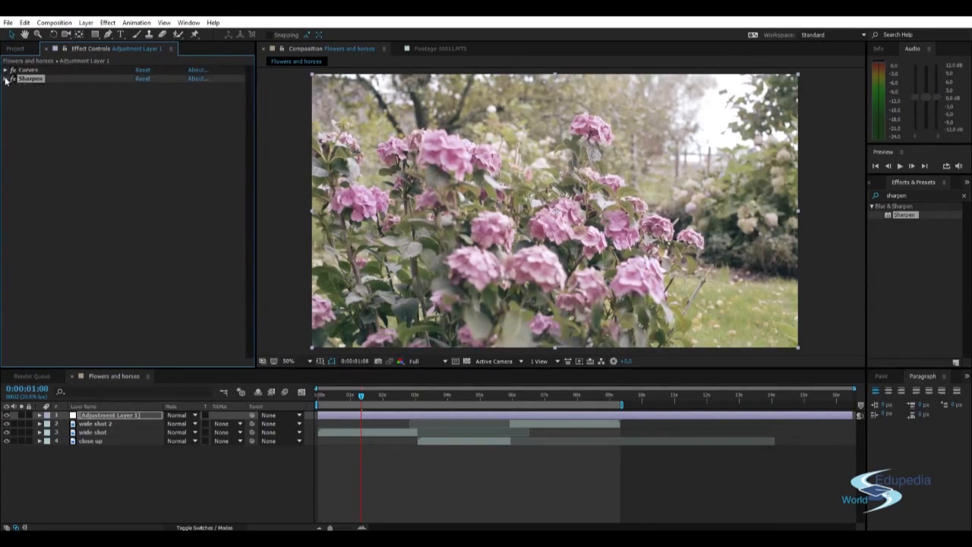
Try a Sharpen Amount of 100 on the adjustment layer and preview the wide shot
{"action": "left_click", "coordinate": [6, 79]}
{"action": "left_click_drag", "start_coordinate": [139, 88], "coordinate": [184, 111]}
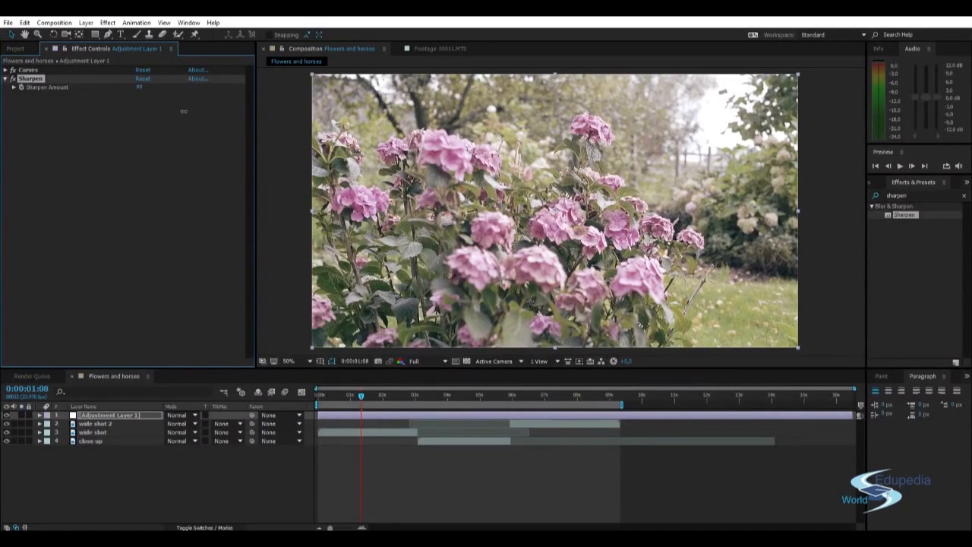
{"action": "left_click", "coordinate": [137, 86]}
{"action": "type", "text": "100"}
{"action": "key", "text": "Return"}
{"action": "key", "text": "space"}
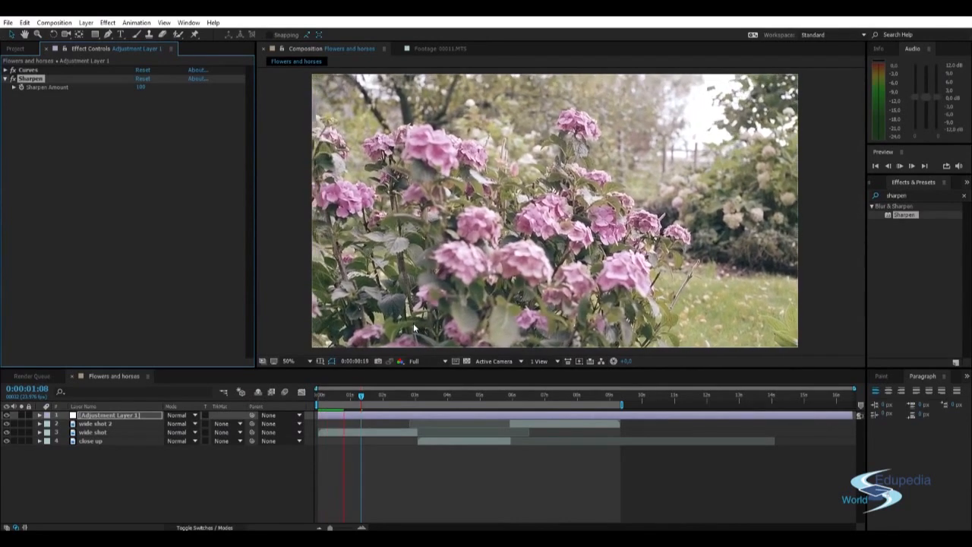
{"action": "left_click_drag", "start_coordinate": [369, 398], "coordinate": [345, 401]}
Set the adjustment layer's Sharpen Amount to 15
{"action": "left_click", "coordinate": [142, 87]}
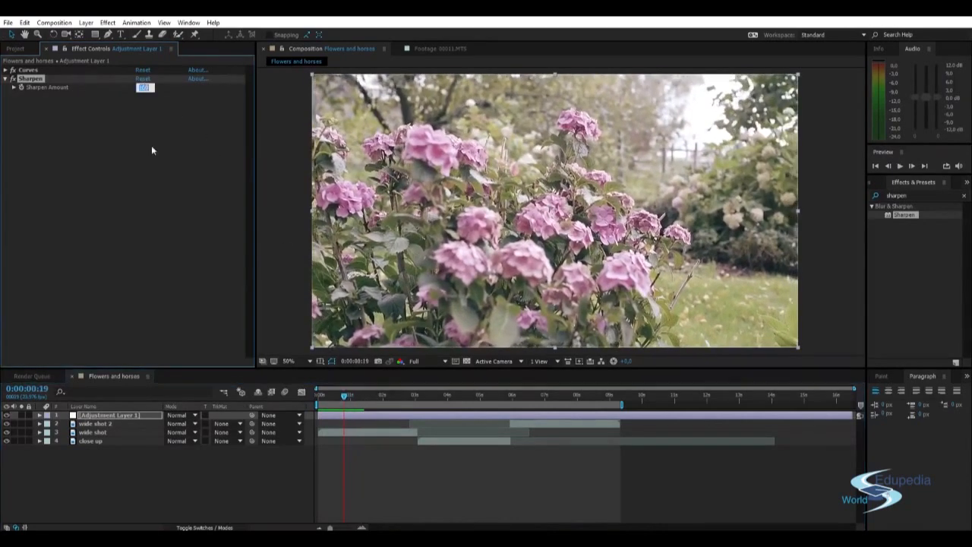
{"action": "type", "text": "15"}
{"action": "key", "text": "Return"}
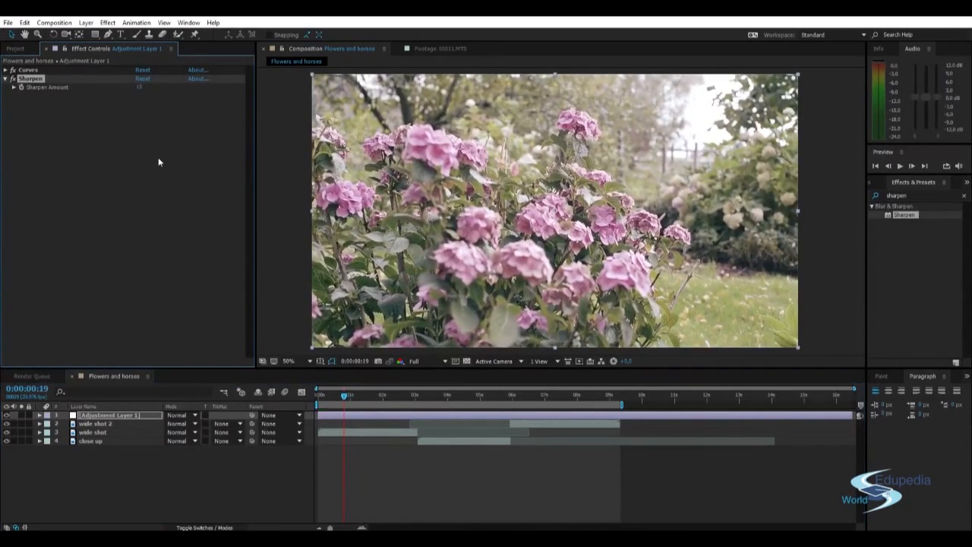
Inspect the flower details up close while toggling the Sharpen effect off and on, and return to the full-frame view
{"action": "scroll", "coordinate": [315, 178], "scroll_direction": "up", "scroll_amount": 4}
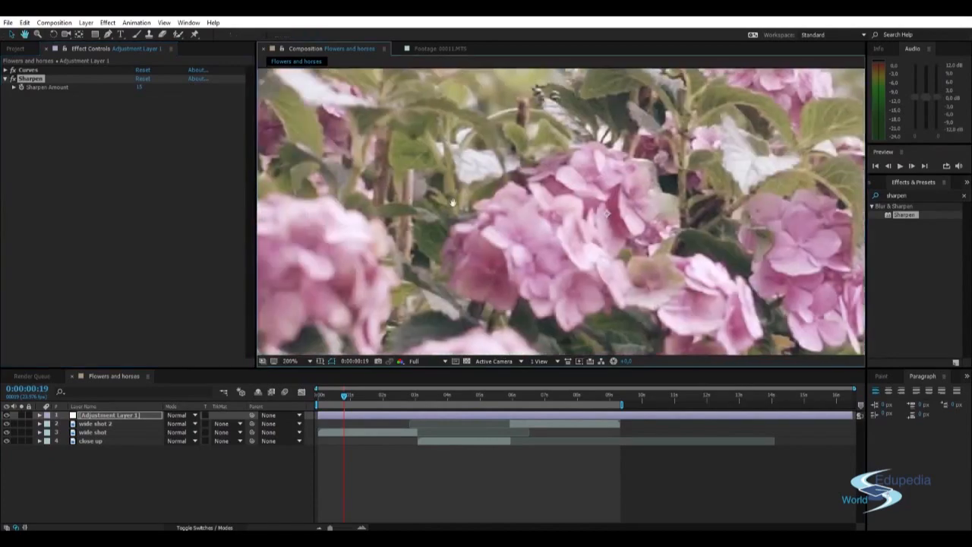
{"action": "scroll", "coordinate": [588, 196], "scroll_direction": "down", "scroll_amount": 1}
{"action": "left_click_drag", "start_coordinate": [587, 196], "coordinate": [613, 236]}
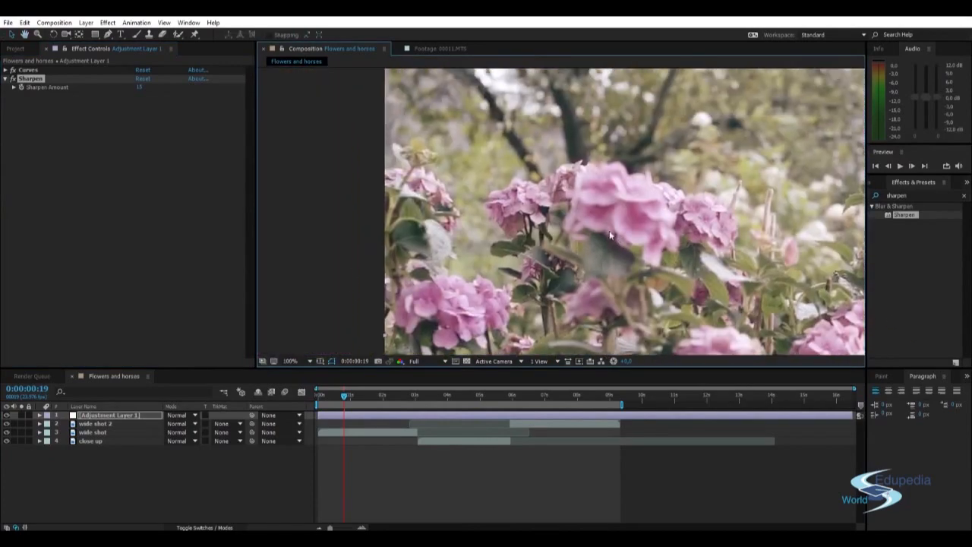
{"action": "scroll", "coordinate": [546, 217], "scroll_direction": "up", "scroll_amount": 2}
{"action": "left_click_drag", "start_coordinate": [459, 182], "coordinate": [560, 218]}
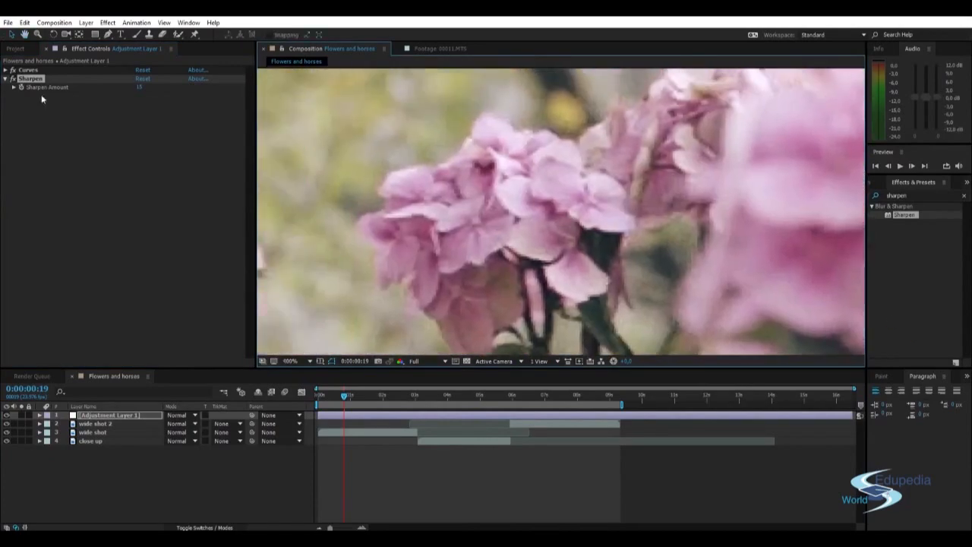
{"action": "left_click", "coordinate": [13, 80]}
{"action": "left_click", "coordinate": [13, 80]}
{"action": "left_click", "coordinate": [13, 80]}
{"action": "left_click", "coordinate": [13, 80]}
{"action": "left_click", "coordinate": [13, 80]}
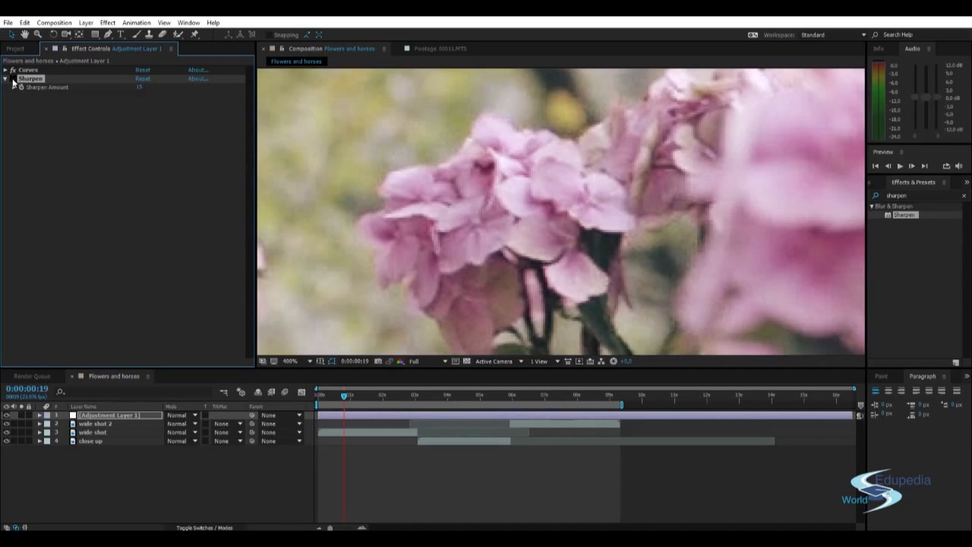
{"action": "left_click", "coordinate": [13, 79]}
{"action": "scroll", "coordinate": [371, 175], "scroll_direction": "down", "scroll_amount": 6}
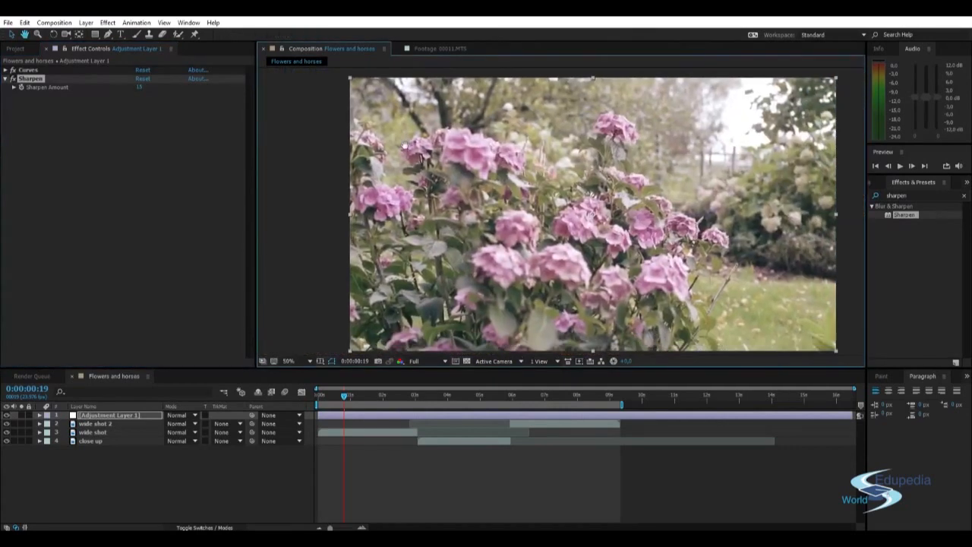
{"action": "left_click_drag", "start_coordinate": [405, 145], "coordinate": [377, 145]}
{"action": "key", "text": "v"}
{"action": "left_click", "coordinate": [302, 156]}
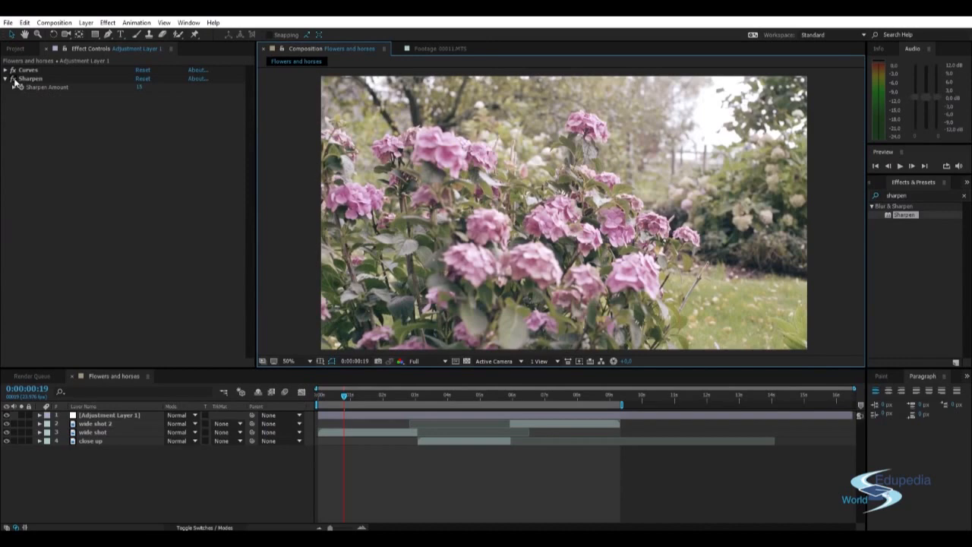
Find the Fast Blur effect and add it to the adjustment layer below Sharpen
{"action": "left_click", "coordinate": [965, 197]}
{"action": "left_click", "coordinate": [965, 198]}
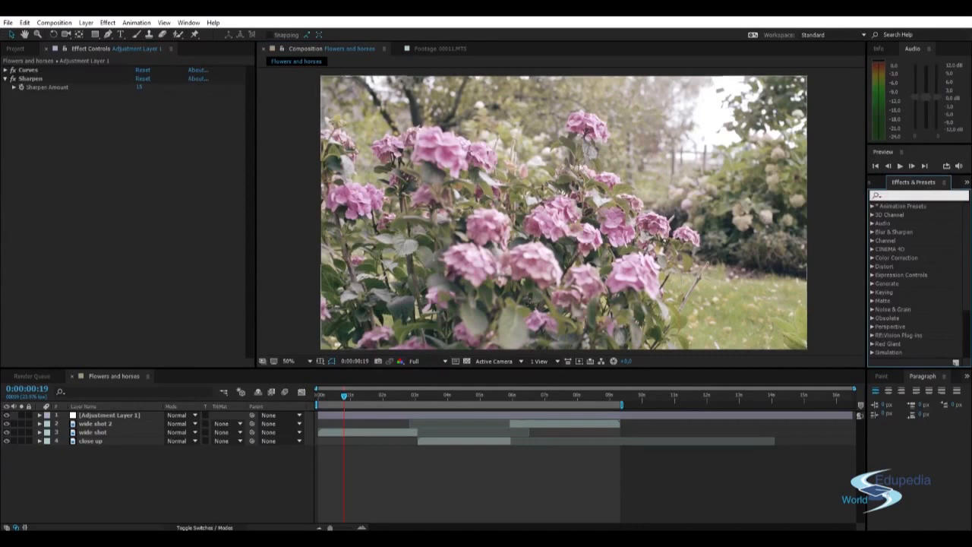
{"action": "left_click", "coordinate": [6, 79]}
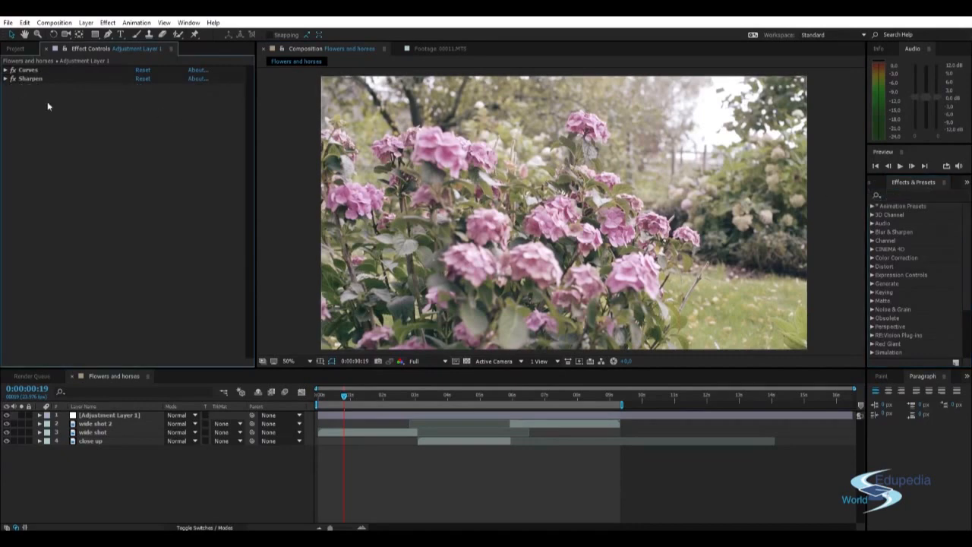
{"action": "left_click", "coordinate": [910, 194]}
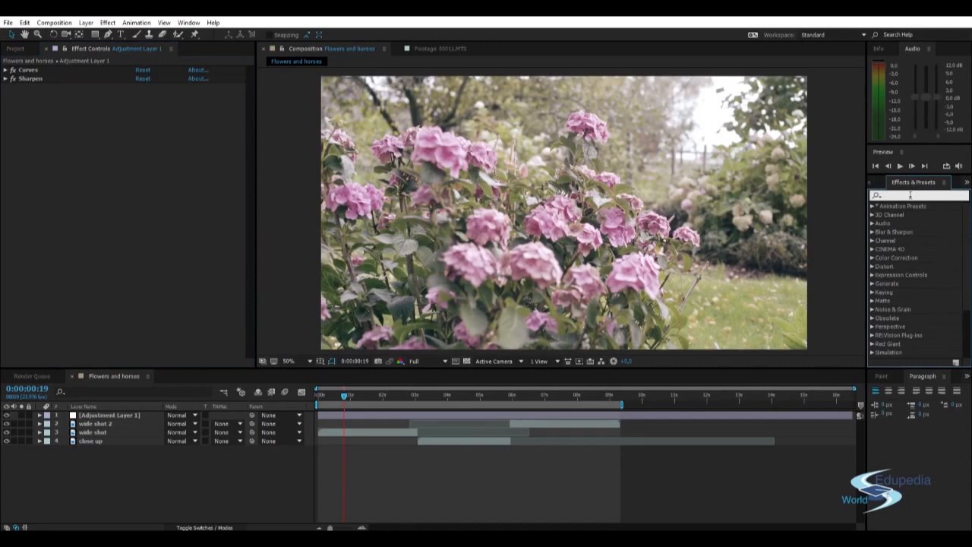
{"action": "type", "text": "fast blu"}
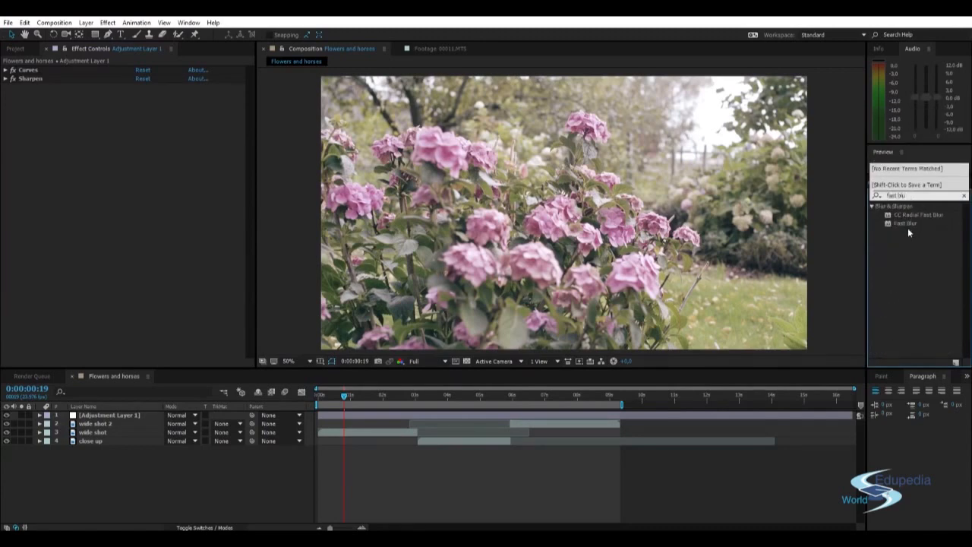
{"action": "left_click_drag", "start_coordinate": [906, 224], "coordinate": [171, 125]}
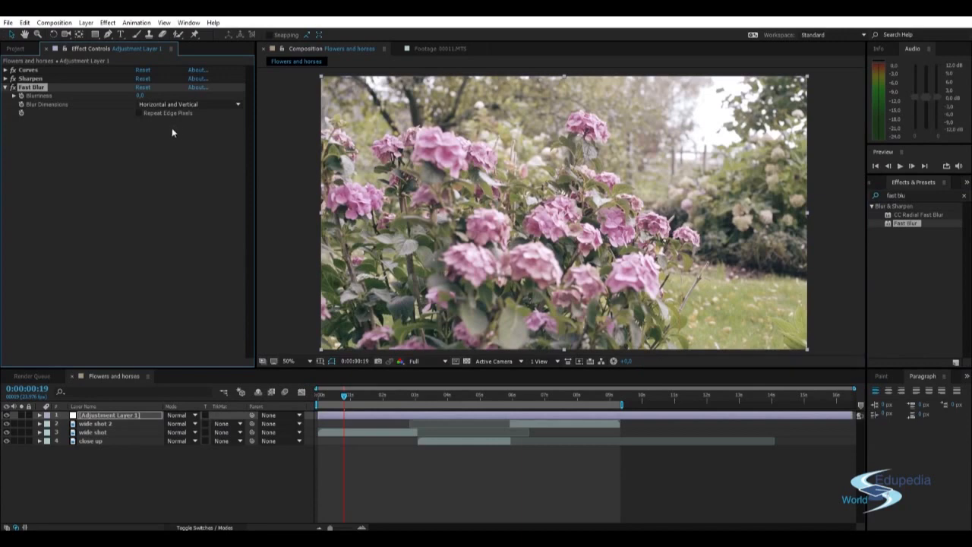
Disable the Sharpen effect and increase Fast Blur's Blurriness until the flowers are strongly out of focus
{"action": "left_click", "coordinate": [30, 79]}
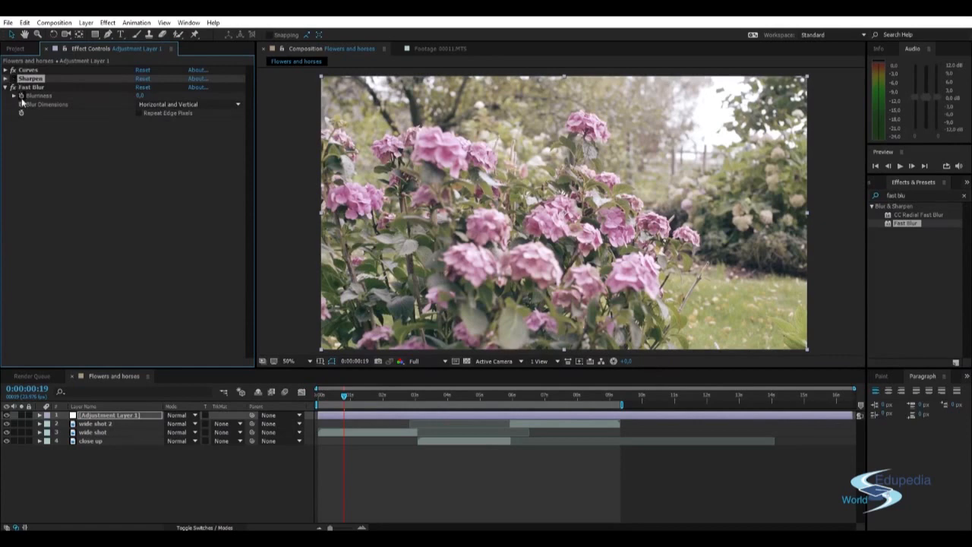
{"action": "left_click", "coordinate": [28, 89]}
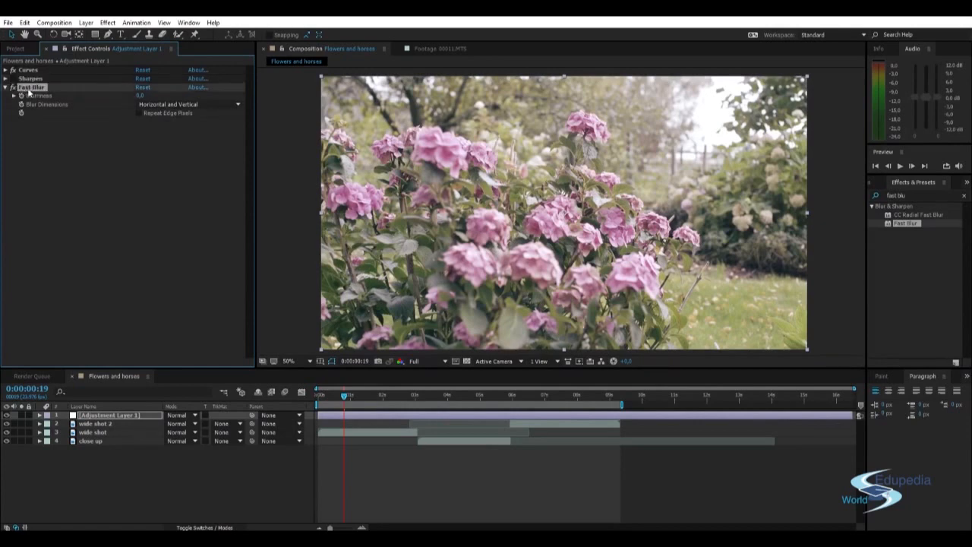
{"action": "left_click", "coordinate": [965, 197]}
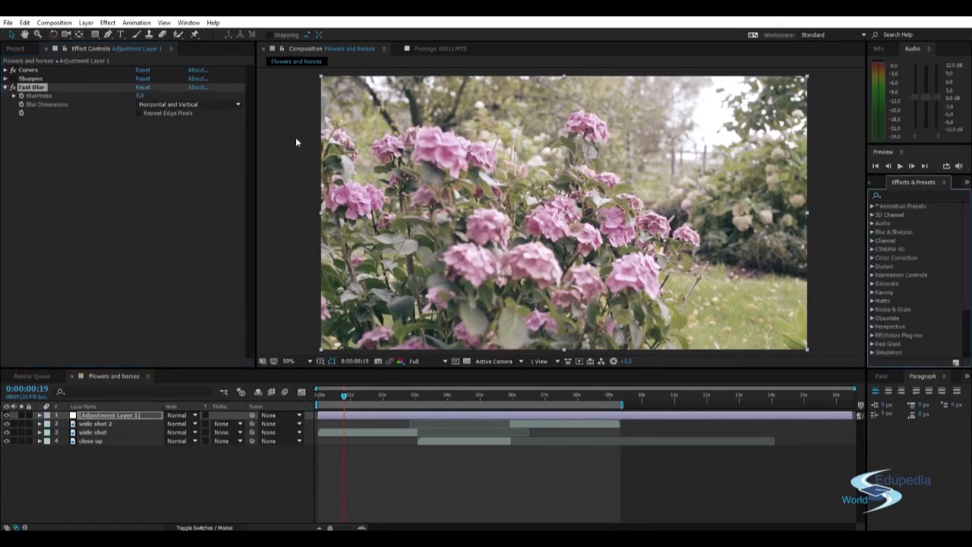
{"action": "mouse_move", "coordinate": [140, 97]}
{"action": "left_mouse_down"}
{"action": "mouse_move", "coordinate": [236, 96]}
{"action": "mouse_move", "coordinate": [118, 109]}
{"action": "mouse_move", "coordinate": [133, 92]}
{"action": "mouse_move", "coordinate": [153, 106]}
{"action": "left_mouse_up"}
Add a text layer reading "TITLE" over the blurred flowers
{"action": "key", "text": "ctrl+t"}
{"action": "left_click", "coordinate": [438, 206]}
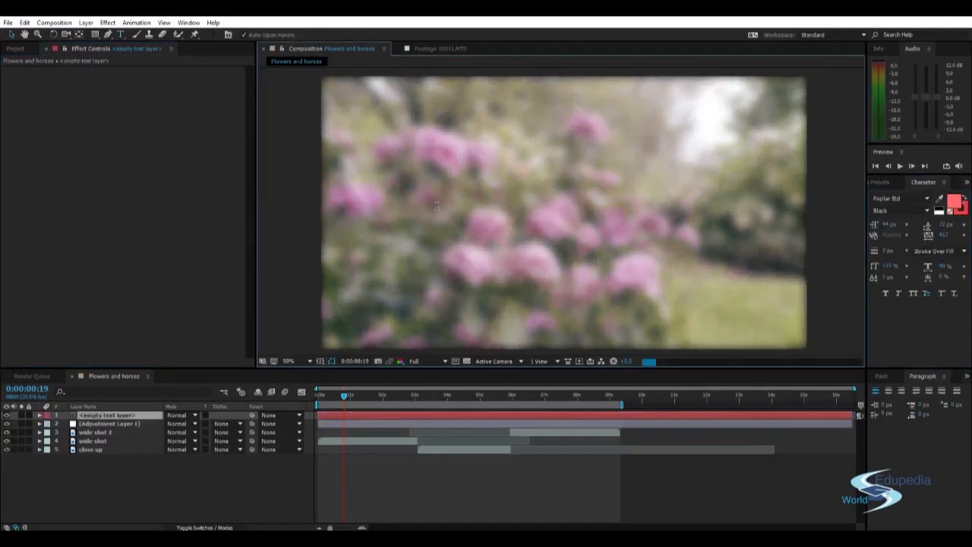
{"action": "type", "text": "Tit"}
{"action": "type", "text": "TLE"}
{"action": "key", "text": "BackSpace"}
{"action": "key", "text": "BackSpace"}
{"action": "key", "text": "BackSpace"}
{"action": "key", "text": "BackSpace"}
{"action": "type", "text": "TLE"}
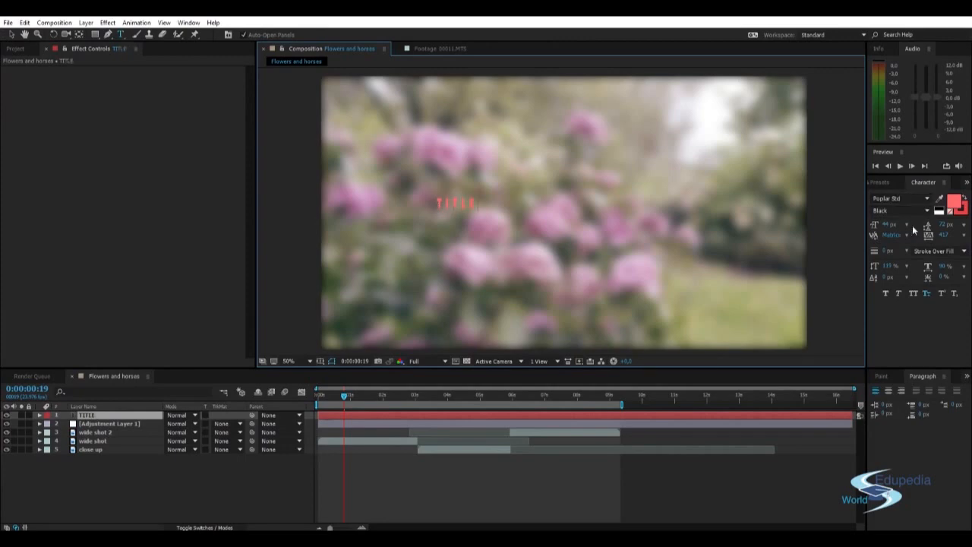
Set the fill color of the "TITLE" text to white (FFFFFF)
{"action": "left_click", "coordinate": [954, 203]}
{"action": "left_click_drag", "start_coordinate": [722, 217], "coordinate": [664, 194]}
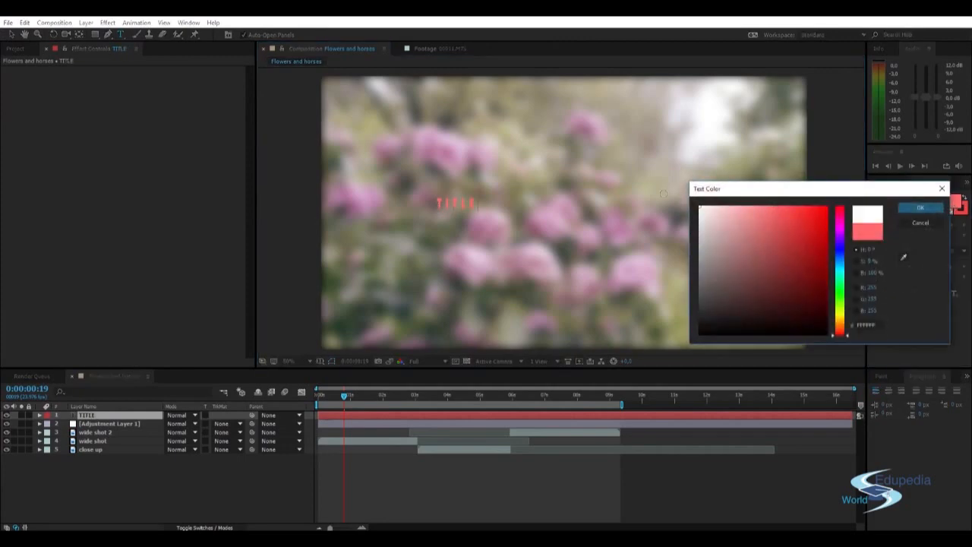
{"action": "left_click", "coordinate": [903, 207]}
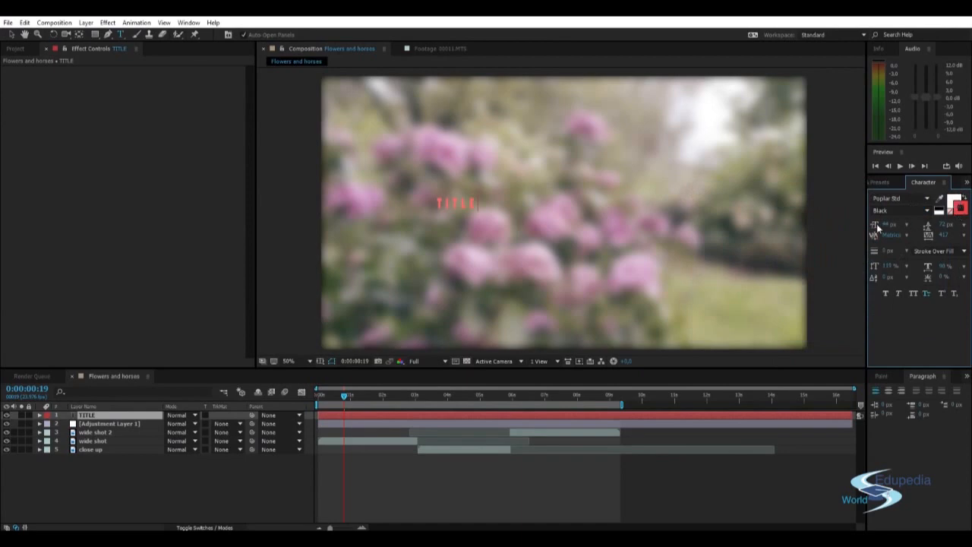
{"action": "left_click", "coordinate": [961, 211]}
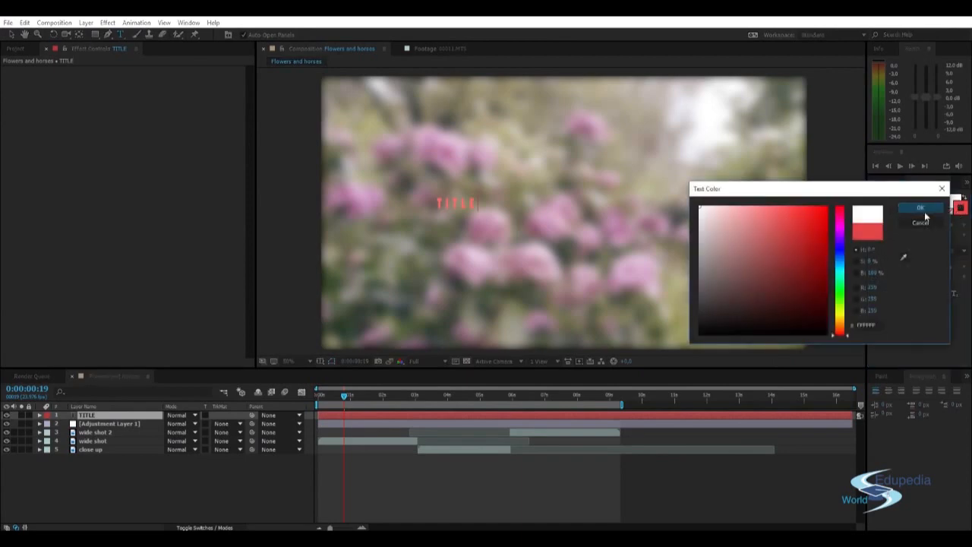
{"action": "left_click", "coordinate": [904, 212]}
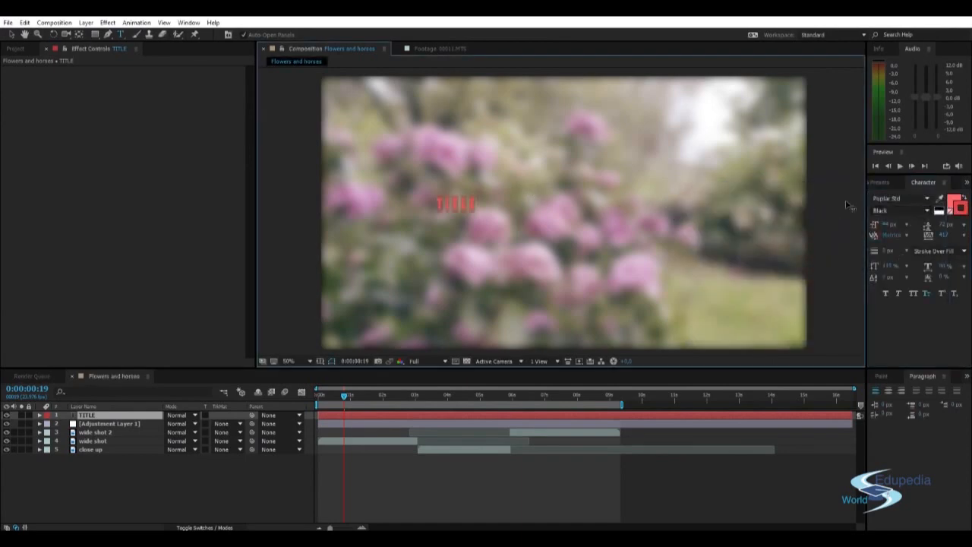
{"action": "left_click", "coordinate": [955, 203]}
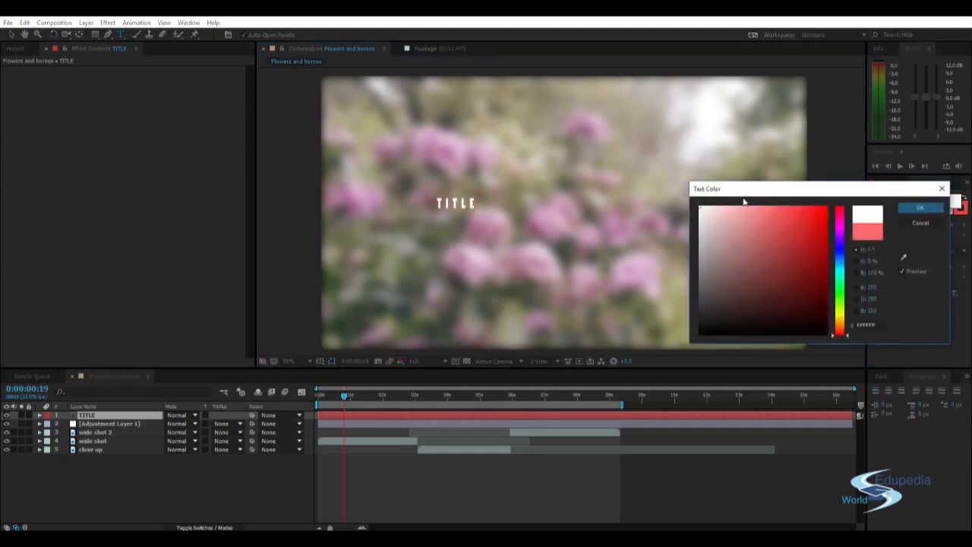
{"action": "left_click", "coordinate": [920, 208]}
Enlarge the "TITLE" text to several times its size and move it to the middle of the frame
{"action": "left_click", "coordinate": [482, 199]}
{"action": "left_click", "coordinate": [479, 205], "text": "ctrl"}
{"action": "left_click_drag", "start_coordinate": [438, 202], "coordinate": [650, 141]}
{"action": "left_click_drag", "start_coordinate": [602, 190], "coordinate": [583, 215]}
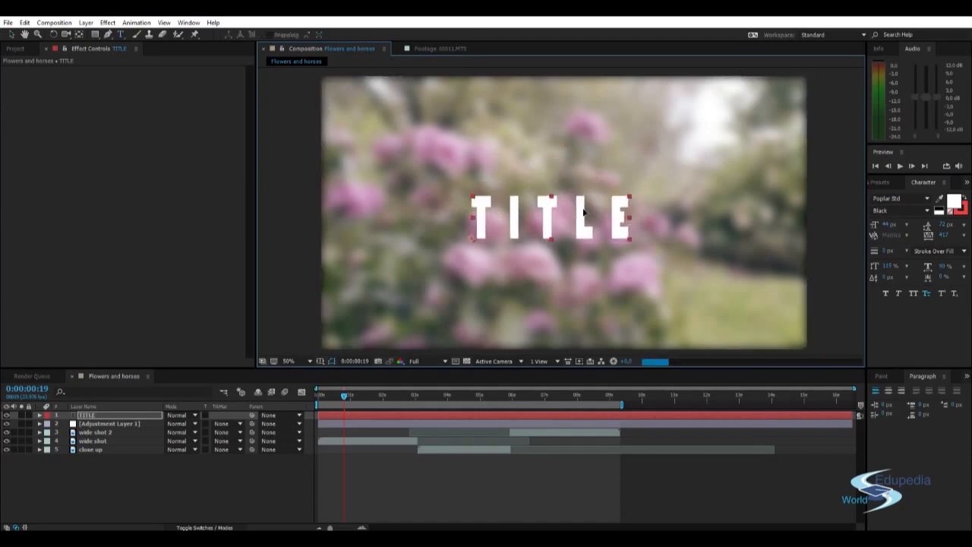
{"action": "left_click", "coordinate": [672, 215]}
Deselect the title and play back a preview of it over the blurred shots
{"action": "left_click", "coordinate": [300, 178]}
{"action": "key", "text": "space"}
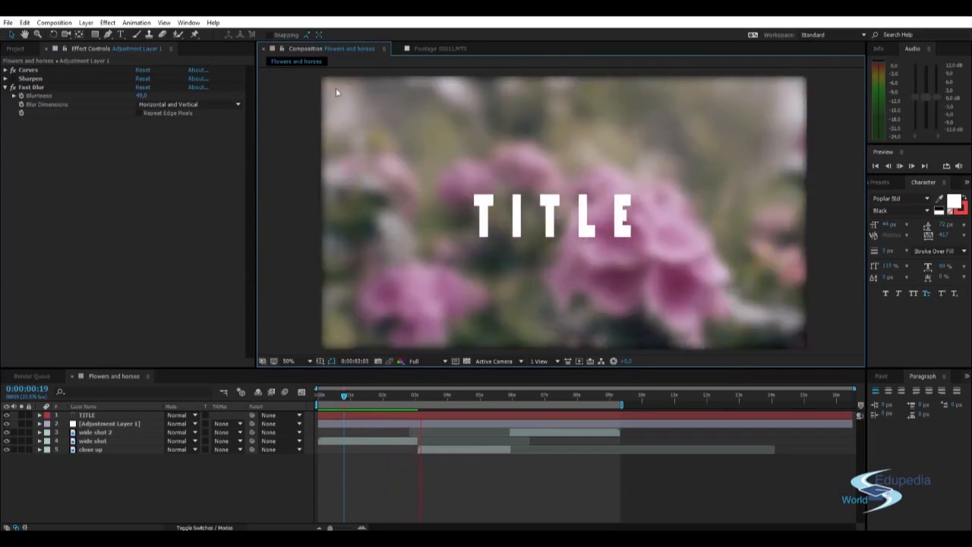
{"action": "key", "text": "space"}
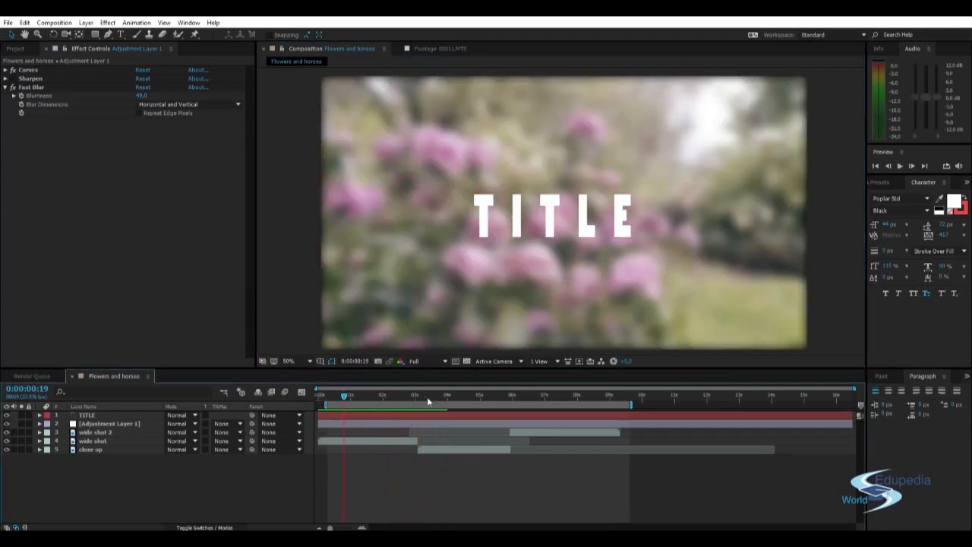
Toggle Fast Blur's Repeat Edge Pixels option on and off and examine the blurred footage along the frame's edges
{"action": "left_click", "coordinate": [139, 113]}
{"action": "left_click", "coordinate": [140, 115]}
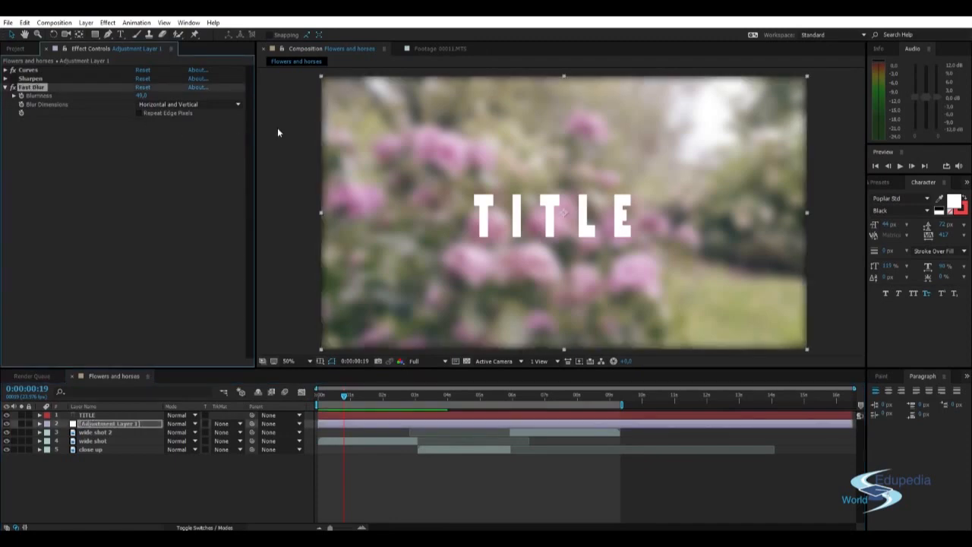
{"action": "scroll", "coordinate": [646, 202], "scroll_direction": "up", "scroll_amount": 2}
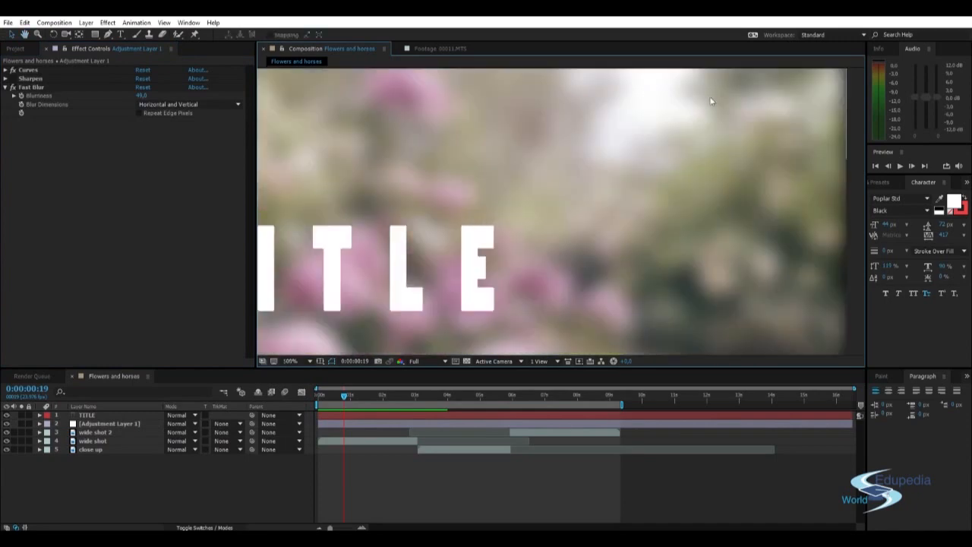
{"action": "scroll", "coordinate": [447, 182], "scroll_direction": "down", "scroll_amount": 2}
{"action": "left_click_drag", "start_coordinate": [547, 236], "coordinate": [699, 212]}
{"action": "left_click_drag", "start_coordinate": [500, 152], "coordinate": [676, 183]}
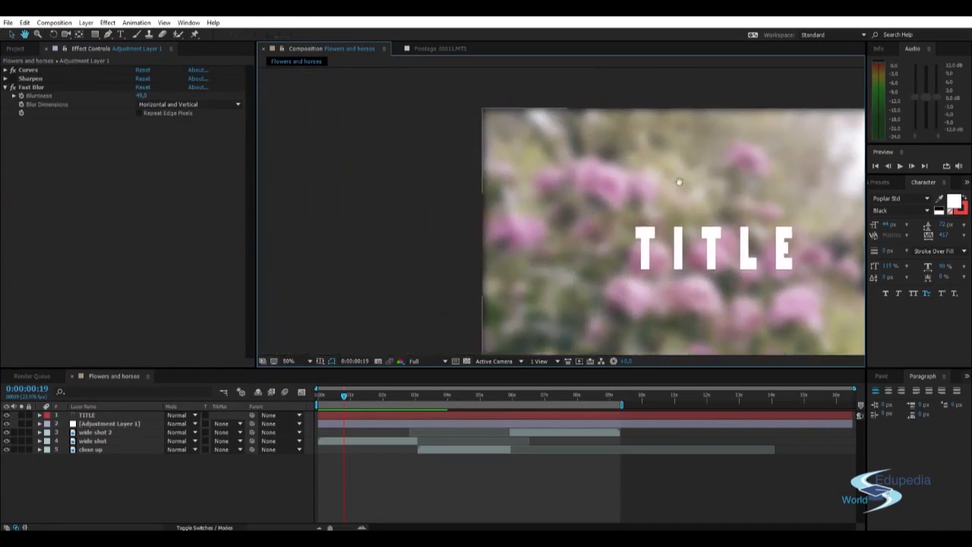
{"action": "left_click_drag", "start_coordinate": [527, 170], "coordinate": [457, 129]}
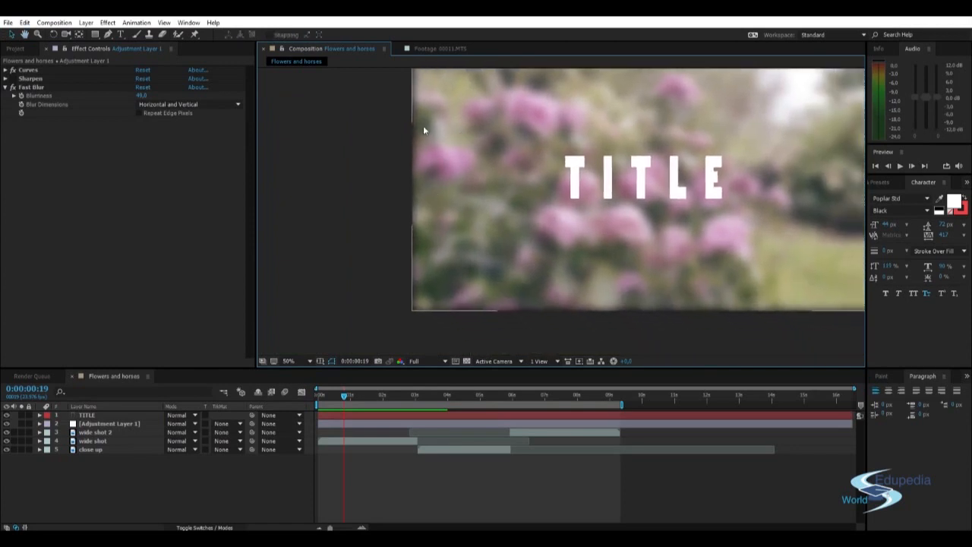
{"action": "left_click_drag", "start_coordinate": [440, 167], "coordinate": [403, 167]}
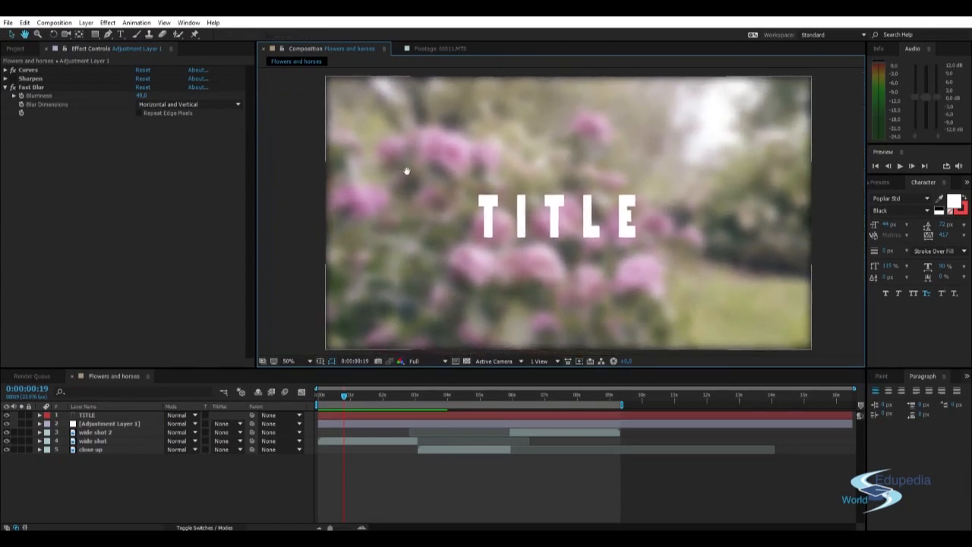
{"action": "key", "text": "v"}
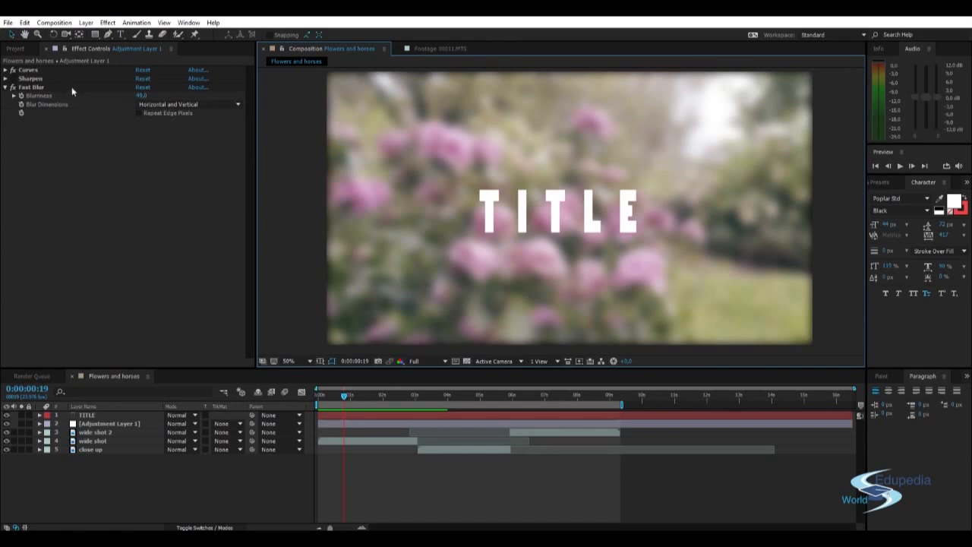
Turn on Repeat Edge Pixels for Fast Blur, toggling it several times to compare the frame edges
{"action": "left_click", "coordinate": [38, 88]}
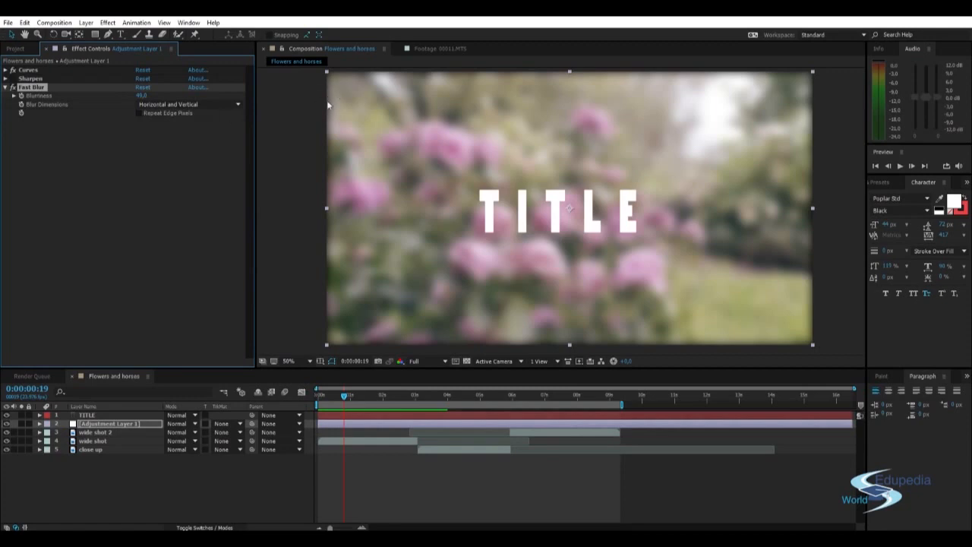
{"action": "left_click", "coordinate": [138, 113]}
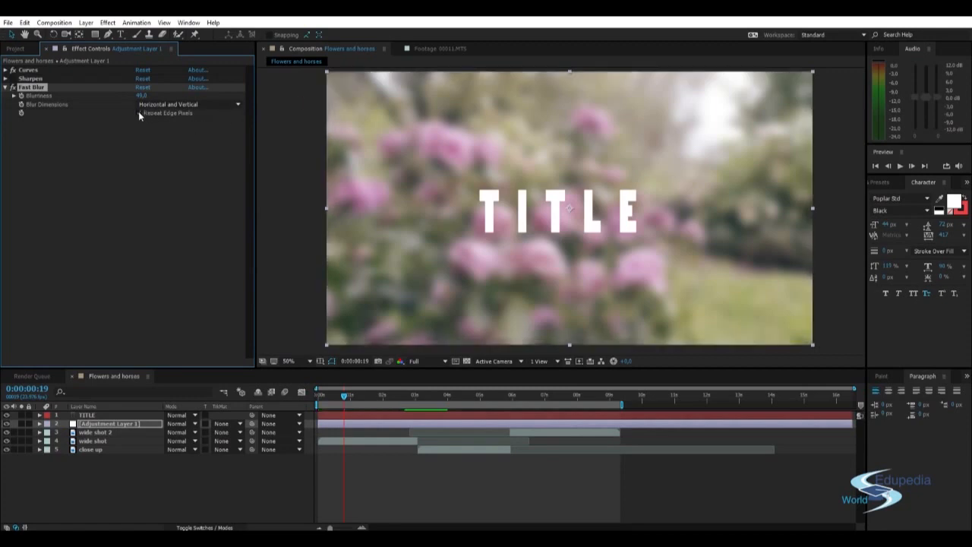
{"action": "left_click", "coordinate": [138, 112]}
{"action": "left_click", "coordinate": [138, 113]}
{"action": "left_click", "coordinate": [138, 113]}
{"action": "left_click", "coordinate": [138, 113]}
{"action": "left_click", "coordinate": [138, 114]}
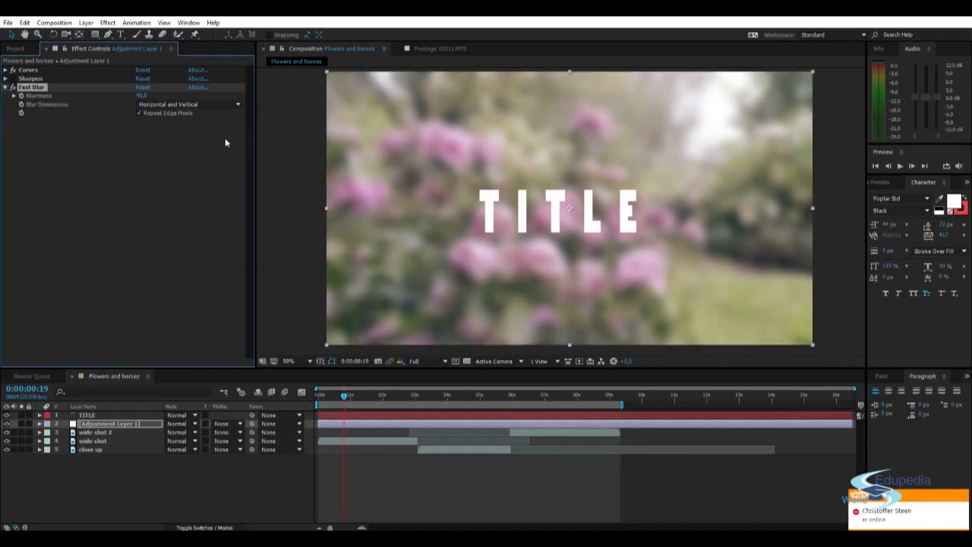
Scale the adjustment layer down to a centered rectangle around the title so its effects cover only that area
{"action": "left_click", "coordinate": [96, 433]}
{"action": "left_click", "coordinate": [100, 424]}
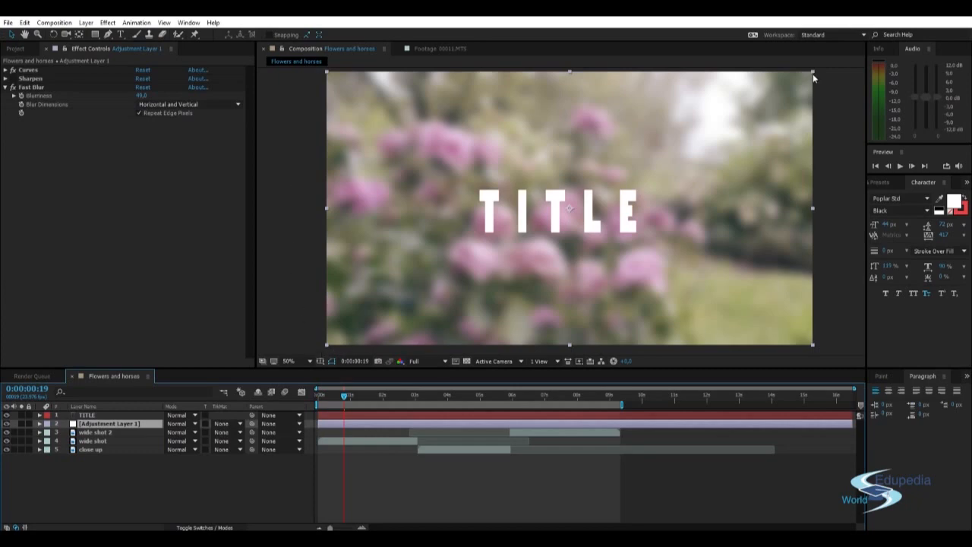
{"action": "left_click_drag", "start_coordinate": [813, 72], "coordinate": [736, 118]}
{"action": "left_click", "coordinate": [184, 171]}
{"action": "left_click", "coordinate": [276, 151]}
{"action": "key", "text": "h"}
{"action": "mouse_move", "coordinate": [445, 161]}
{"action": "left_mouse_down"}
{"action": "mouse_move", "coordinate": [434, 169]}
{"action": "mouse_move", "coordinate": [443, 165]}
{"action": "left_mouse_up"}
{"action": "left_click_drag", "start_coordinate": [549, 160], "coordinate": [542, 165]}
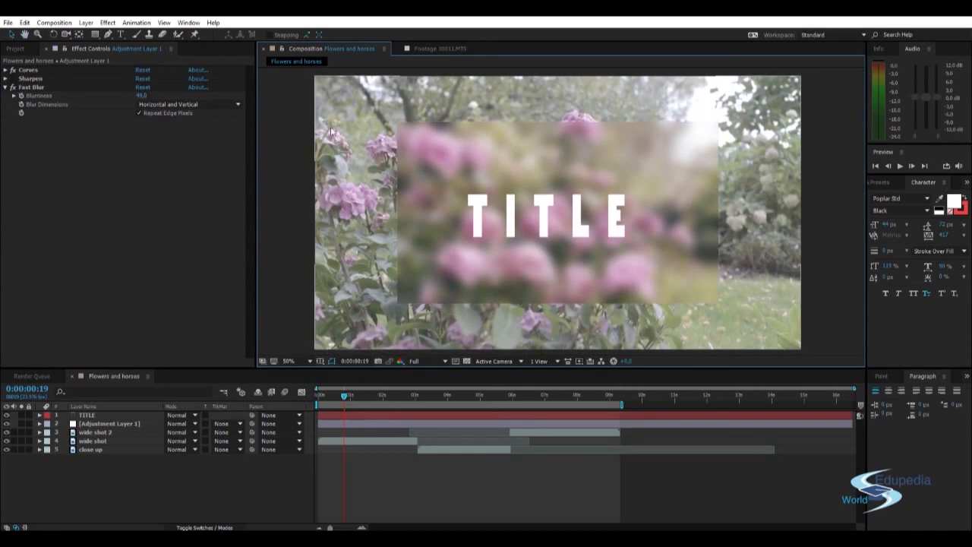
Toggle Curves and Fast Blur off and on to compare their effect inside the adjustment layer's rectangle
{"action": "left_click", "coordinate": [27, 70]}
{"action": "left_click", "coordinate": [13, 70]}
{"action": "left_click", "coordinate": [13, 70]}
{"action": "left_click", "coordinate": [36, 89]}
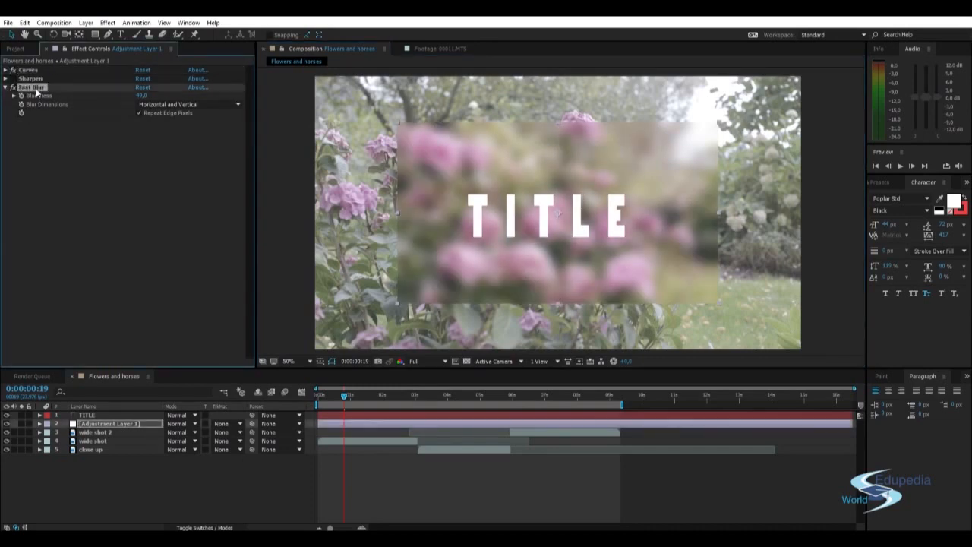
{"action": "left_click", "coordinate": [13, 87]}
{"action": "left_click", "coordinate": [13, 87]}
{"action": "left_click_drag", "start_coordinate": [655, 175], "coordinate": [672, 205]}
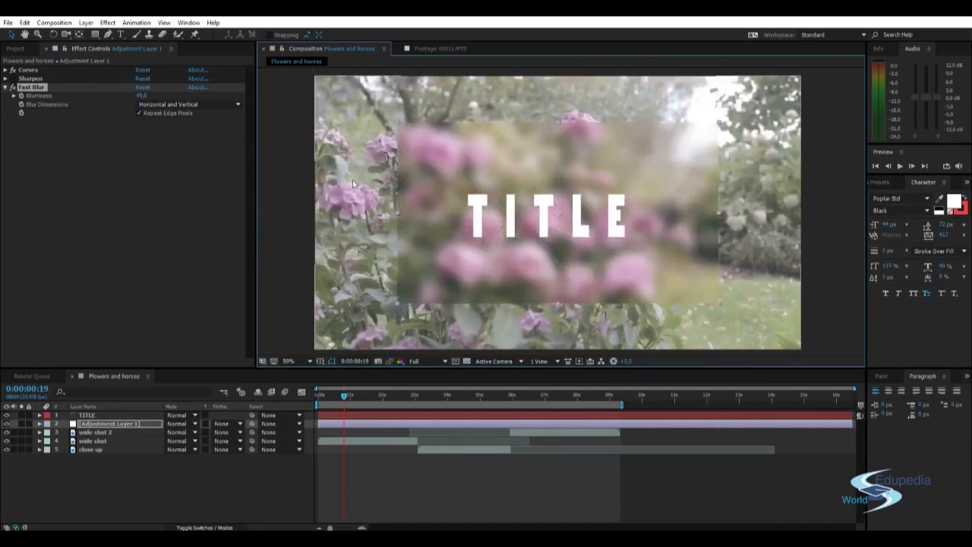
{"action": "left_click_drag", "start_coordinate": [412, 192], "coordinate": [409, 189]}
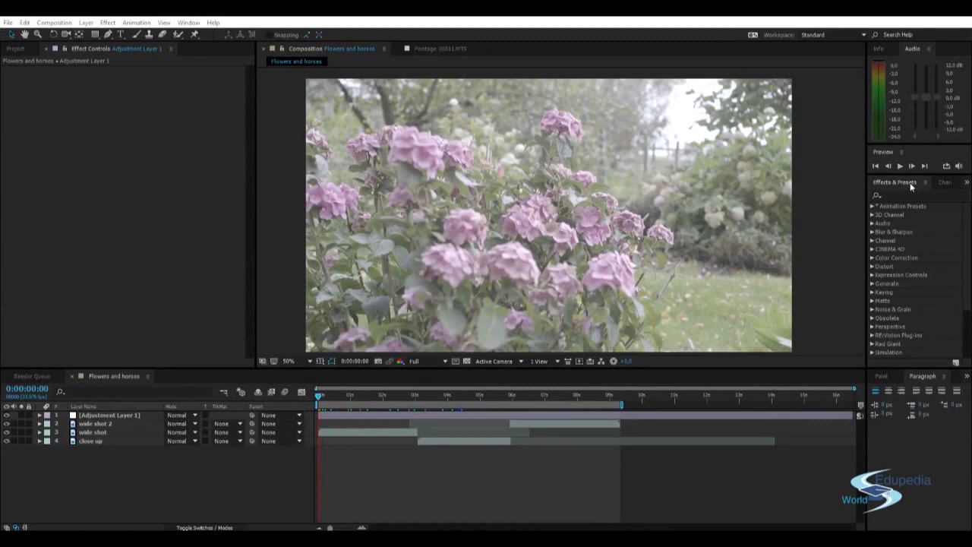
Find the Tint effect among the Color Correction effects and apply it to the adjustment layer
{"action": "left_click", "coordinate": [873, 258]}
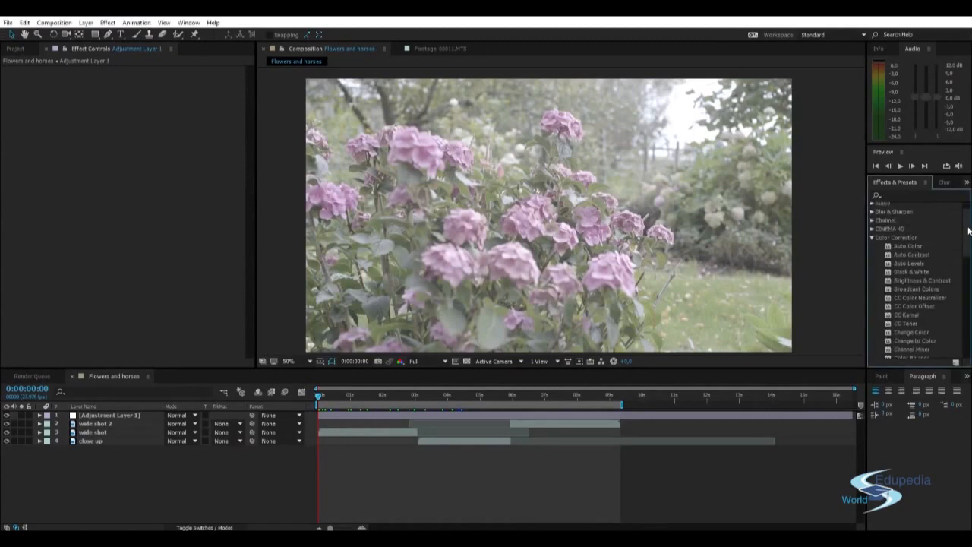
{"action": "left_click_drag", "start_coordinate": [969, 223], "coordinate": [969, 291]}
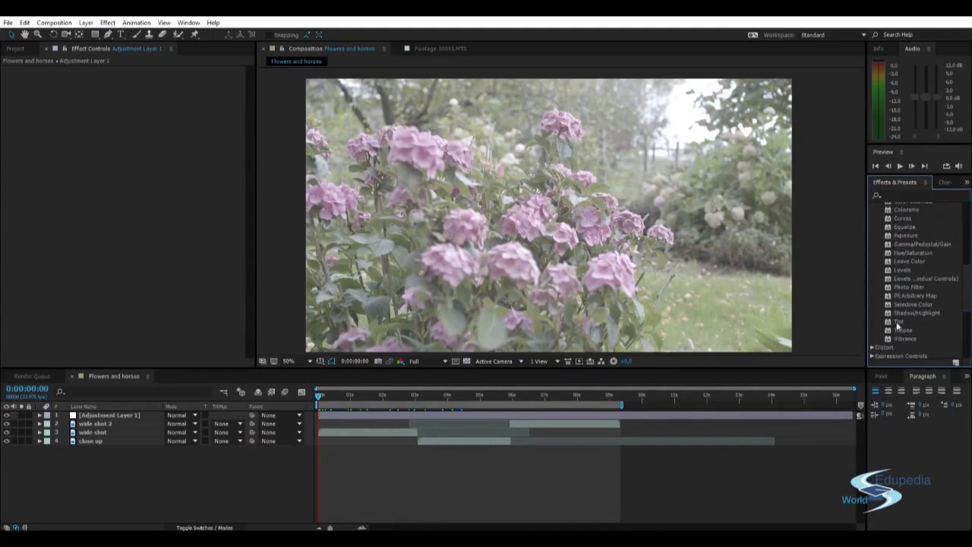
{"action": "left_click_drag", "start_coordinate": [903, 322], "coordinate": [102, 421]}
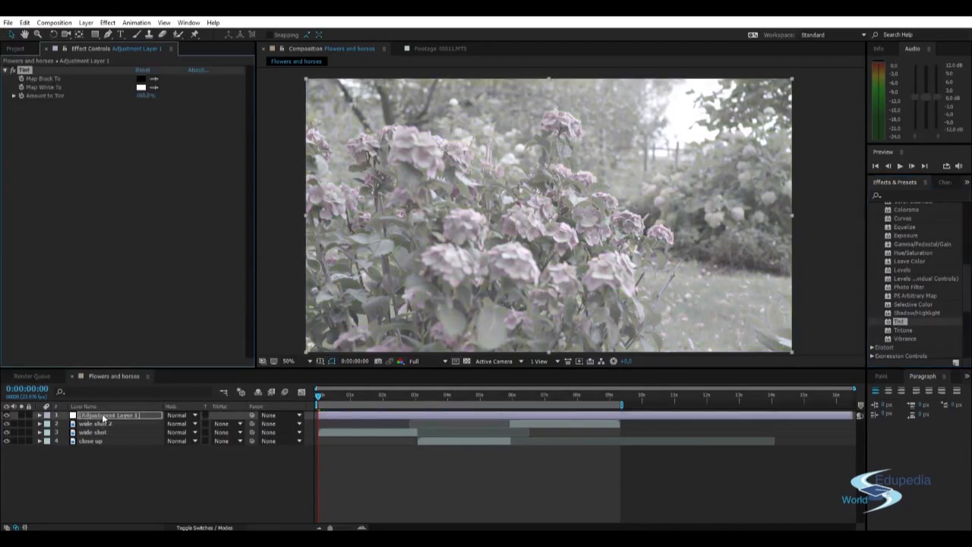
Set Tint's Map Black To color to a bright blue
{"action": "left_click", "coordinate": [140, 79]}
{"action": "left_click", "coordinate": [841, 253]}
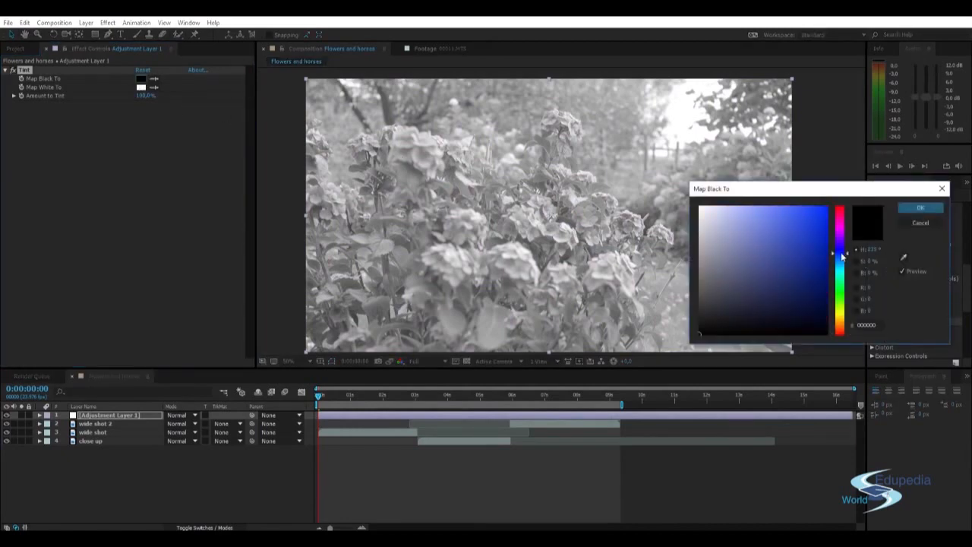
{"action": "left_click", "coordinate": [798, 212]}
{"action": "left_click", "coordinate": [920, 208]}
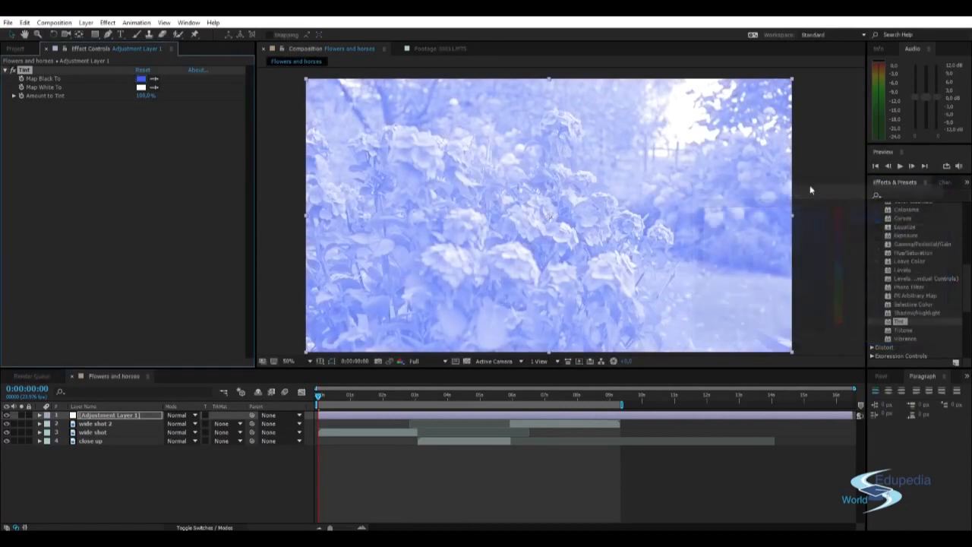
Set Tint's Map White To color to a warm orange (FFBC48)
{"action": "left_click", "coordinate": [141, 87]}
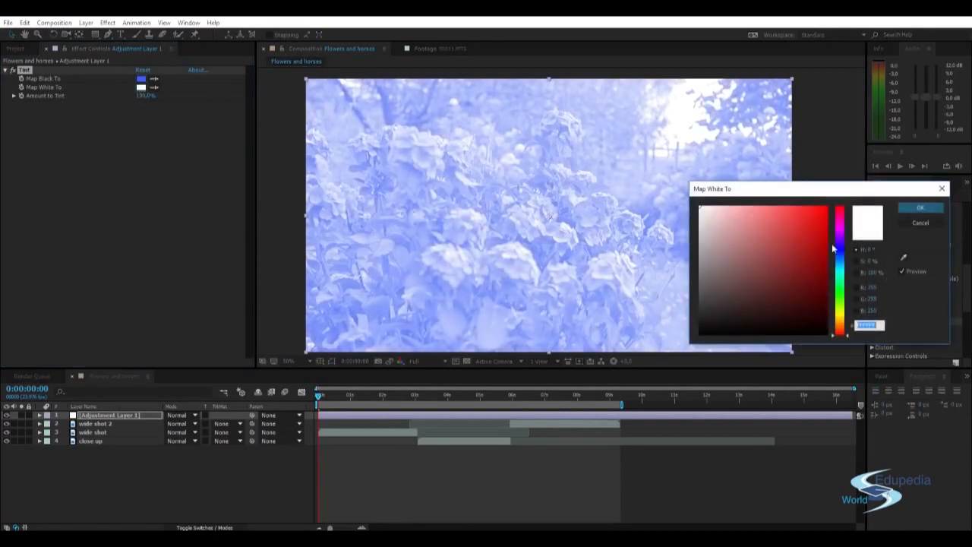
{"action": "left_click_drag", "start_coordinate": [841, 307], "coordinate": [841, 323]}
{"action": "left_click", "coordinate": [807, 212]}
{"action": "left_click_drag", "start_coordinate": [807, 212], "coordinate": [792, 192]}
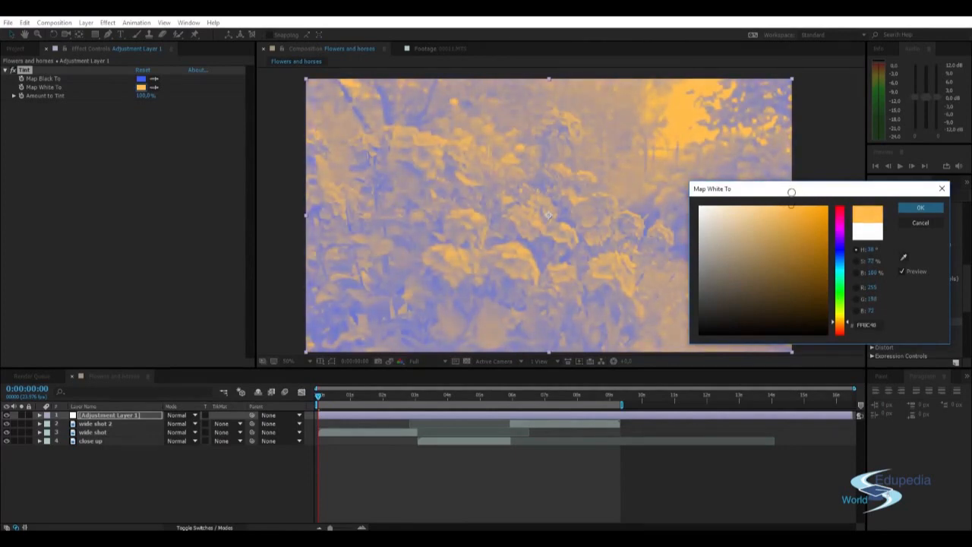
{"action": "left_click", "coordinate": [920, 208]}
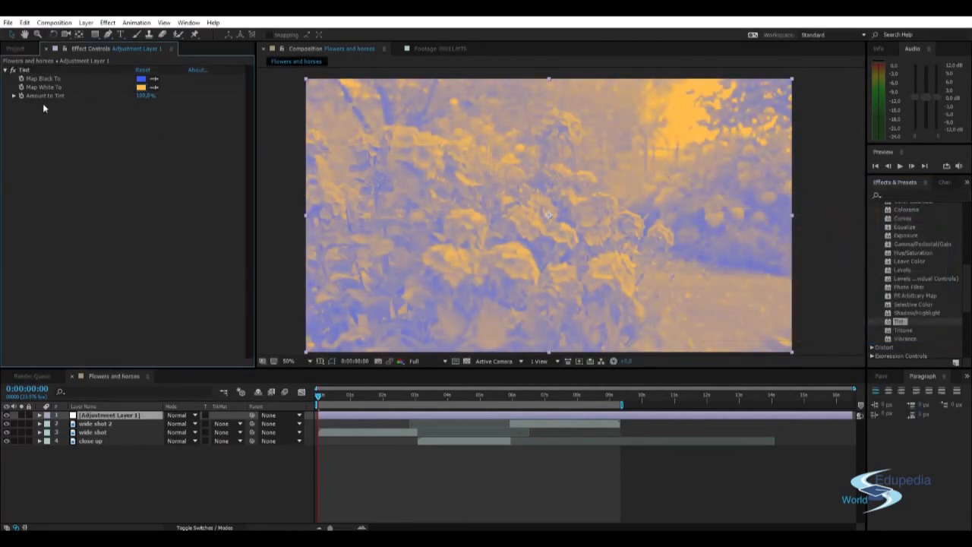
Reduce Amount to Tint to 36% and deselect the adjustment layer
{"action": "left_click_drag", "start_coordinate": [136, 100], "coordinate": [152, 83]}
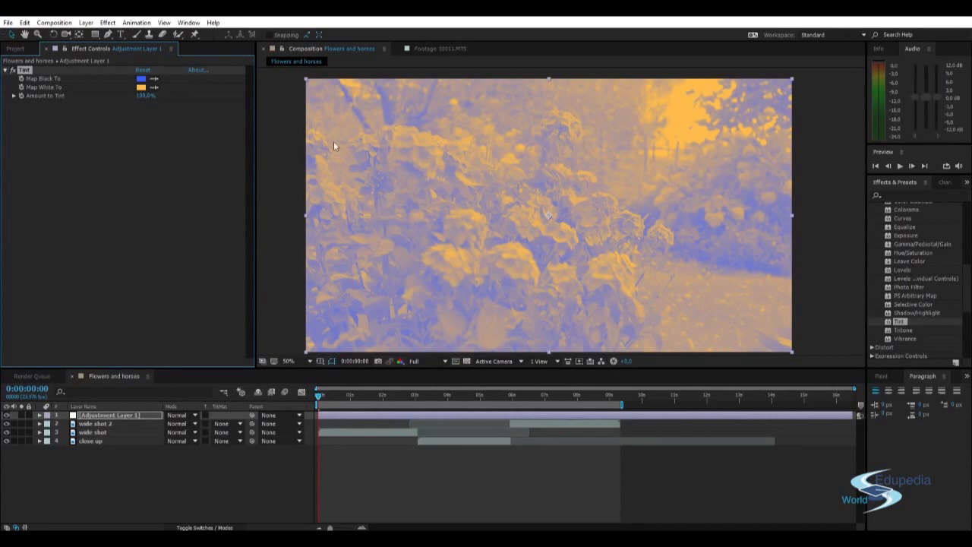
{"action": "left_click_drag", "start_coordinate": [144, 95], "coordinate": [85, 95]}
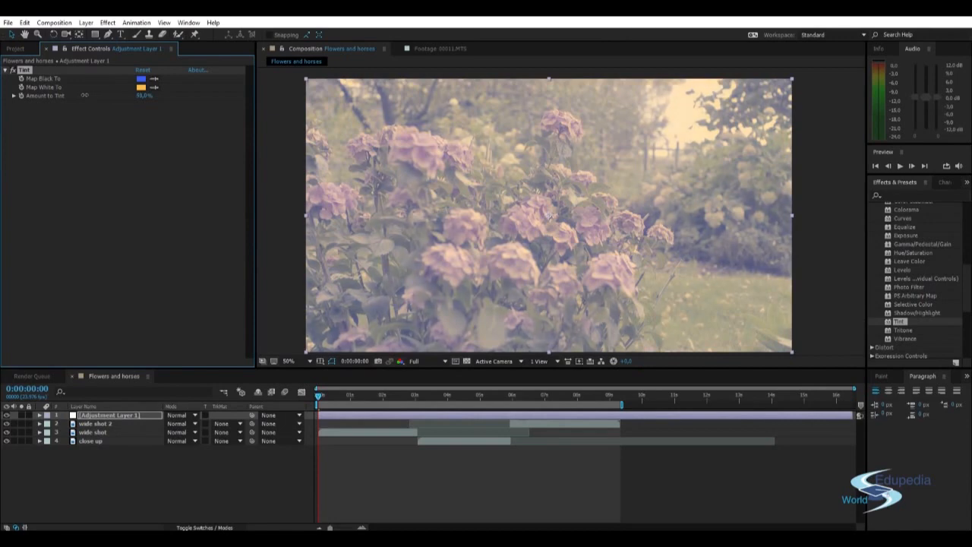
{"action": "left_click", "coordinate": [280, 129]}
{"action": "left_click_drag", "start_coordinate": [412, 162], "coordinate": [415, 158]}
Search the effects for "contrast" and apply Brightness & Contrast to the adjustment layer
{"action": "left_click", "coordinate": [897, 194]}
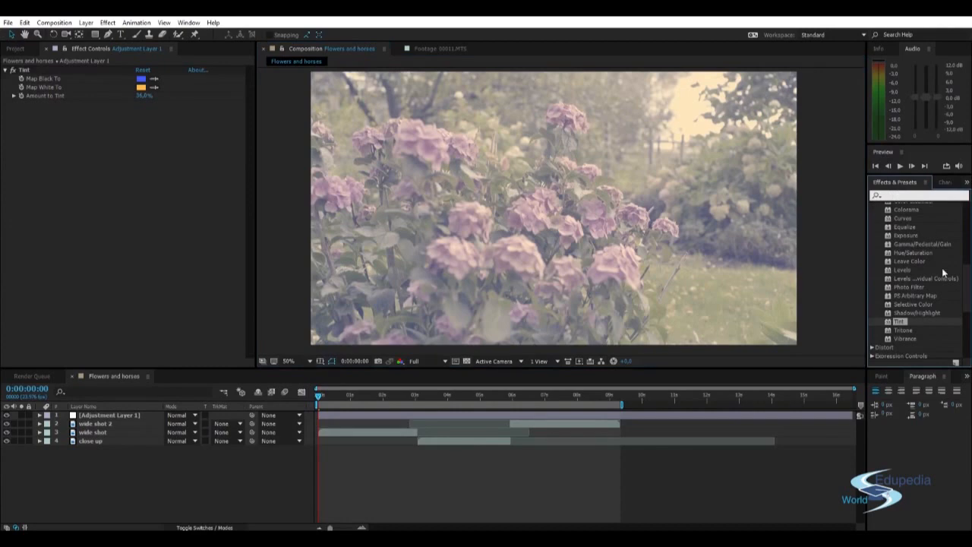
{"action": "left_click_drag", "start_coordinate": [969, 289], "coordinate": [969, 262]}
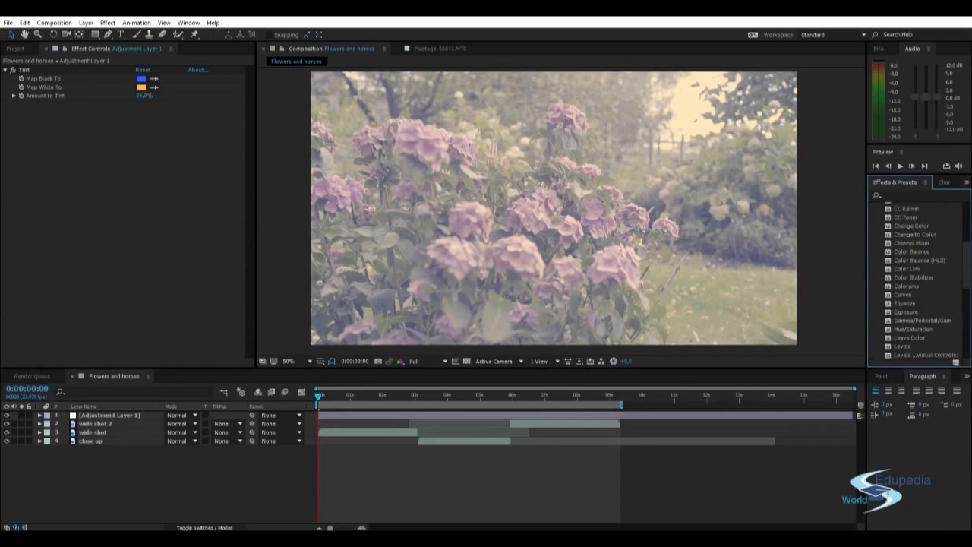
{"action": "left_click", "coordinate": [916, 196]}
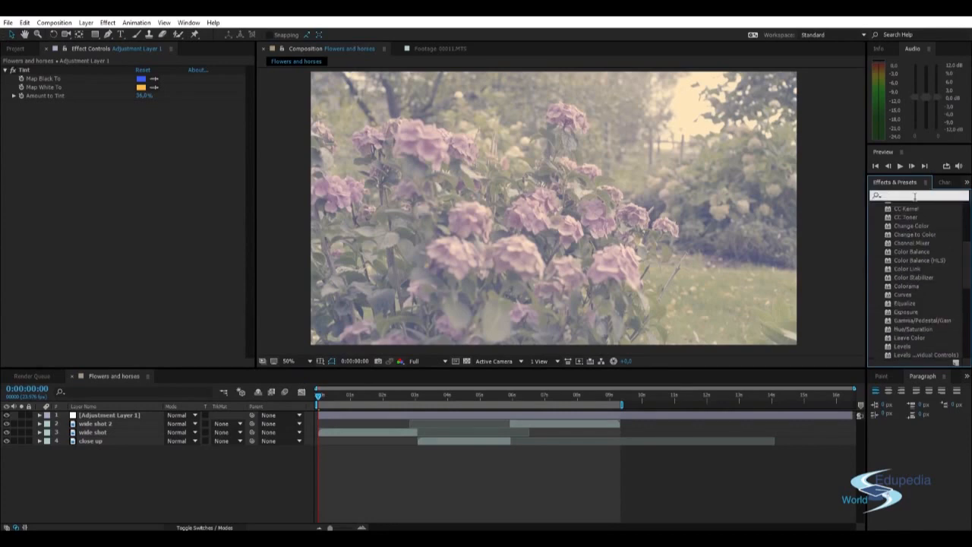
{"action": "type", "text": "contrast"}
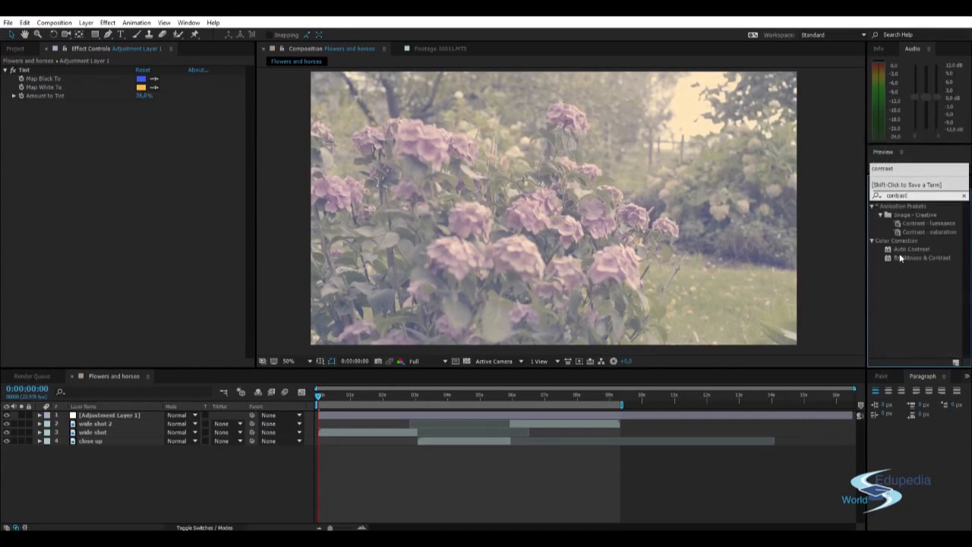
{"action": "left_click", "coordinate": [905, 258]}
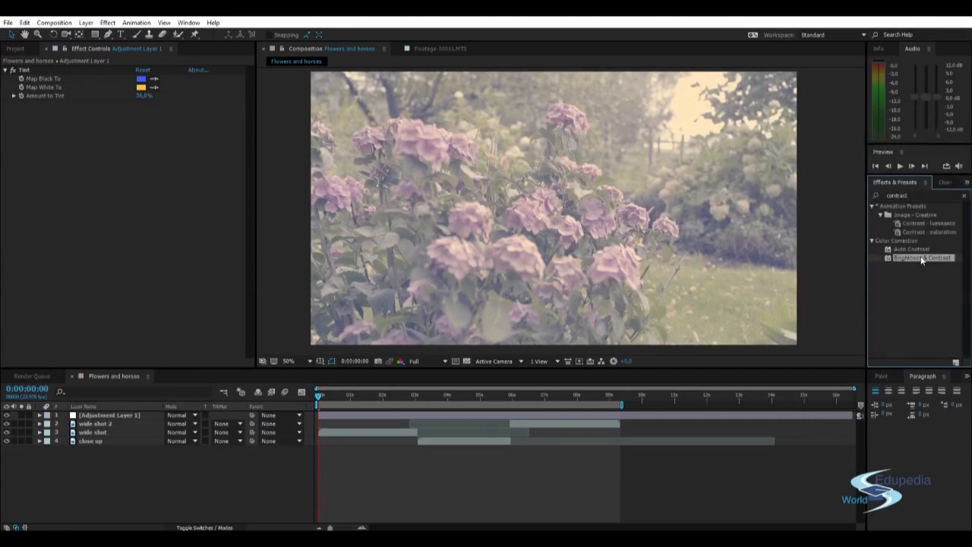
{"action": "left_click_drag", "start_coordinate": [923, 261], "coordinate": [135, 136]}
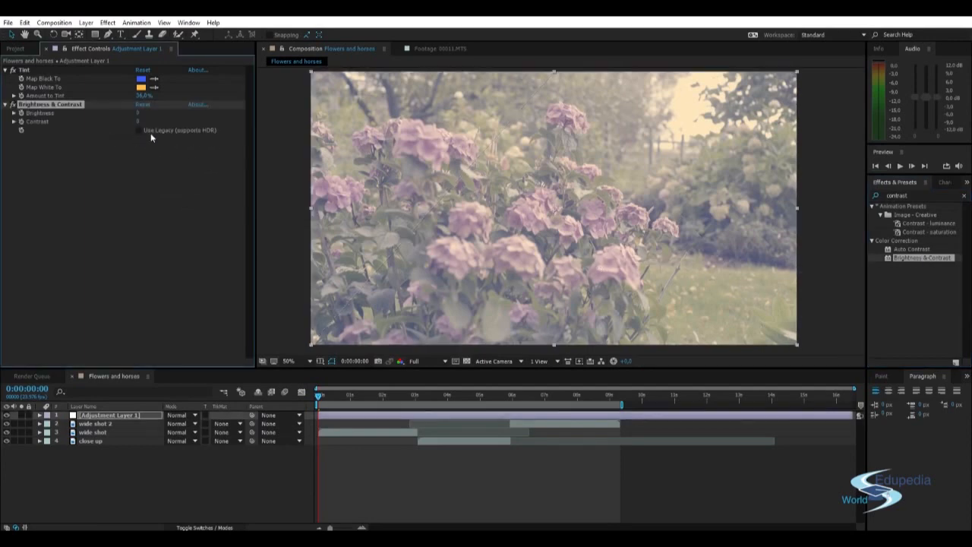
Set Brightness to -29 and Contrast to 22, and move the Tint effect below Brightness & Contrast in the effect order
{"action": "left_click_drag", "start_coordinate": [138, 113], "coordinate": [107, 112]}
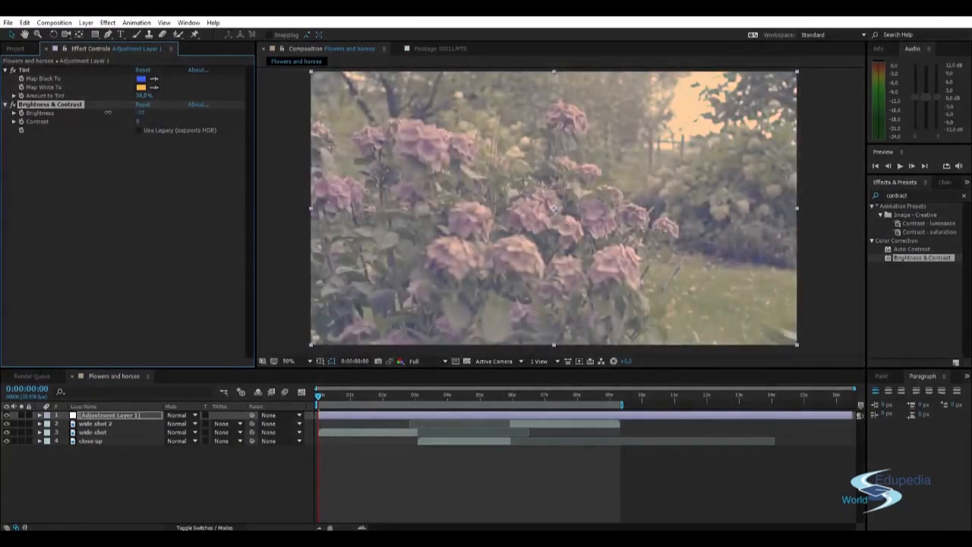
{"action": "left_click_drag", "start_coordinate": [139, 121], "coordinate": [186, 123]}
{"action": "left_click", "coordinate": [26, 71]}
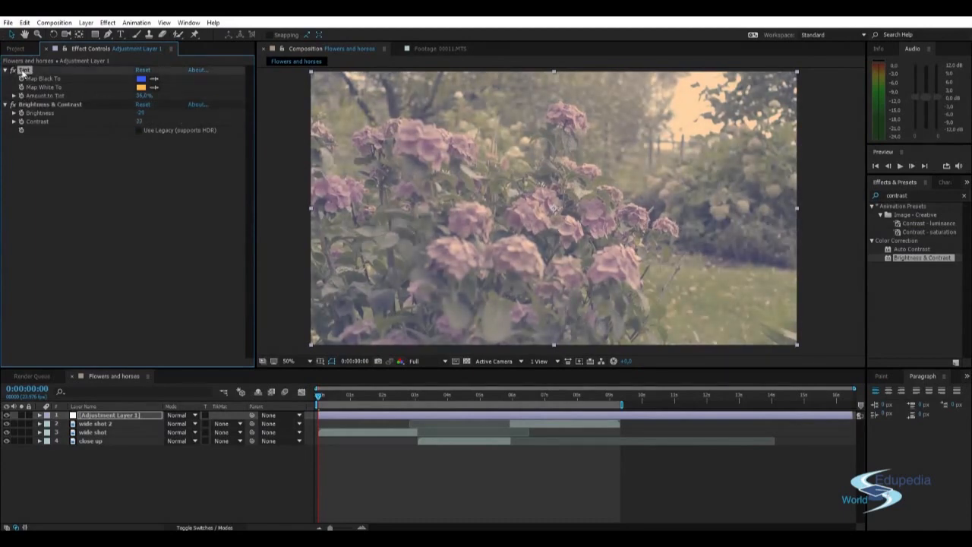
{"action": "left_click_drag", "start_coordinate": [25, 71], "coordinate": [44, 160]}
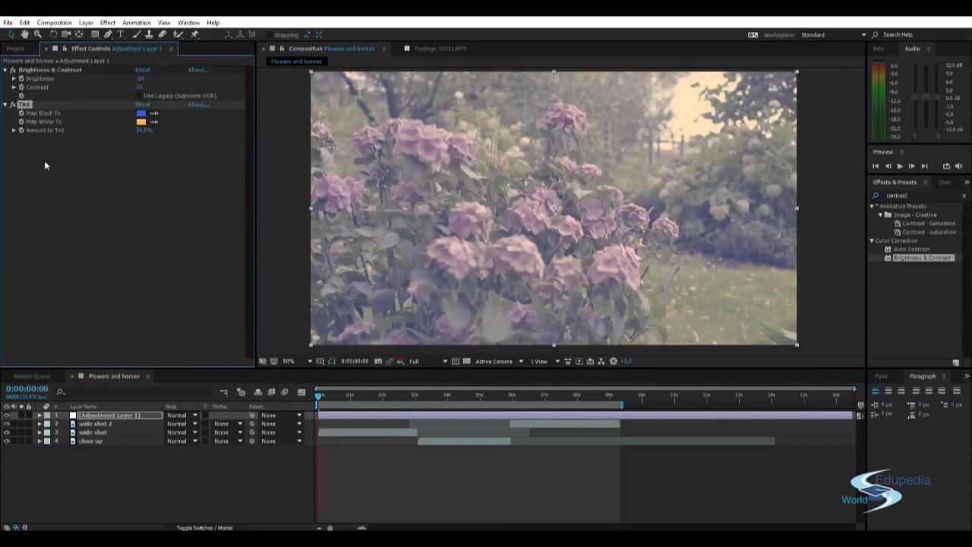
With Tint temporarily disabled, set Brightness to -21 and Contrast to 67, and re-enable Tint
{"action": "left_click", "coordinate": [24, 71]}
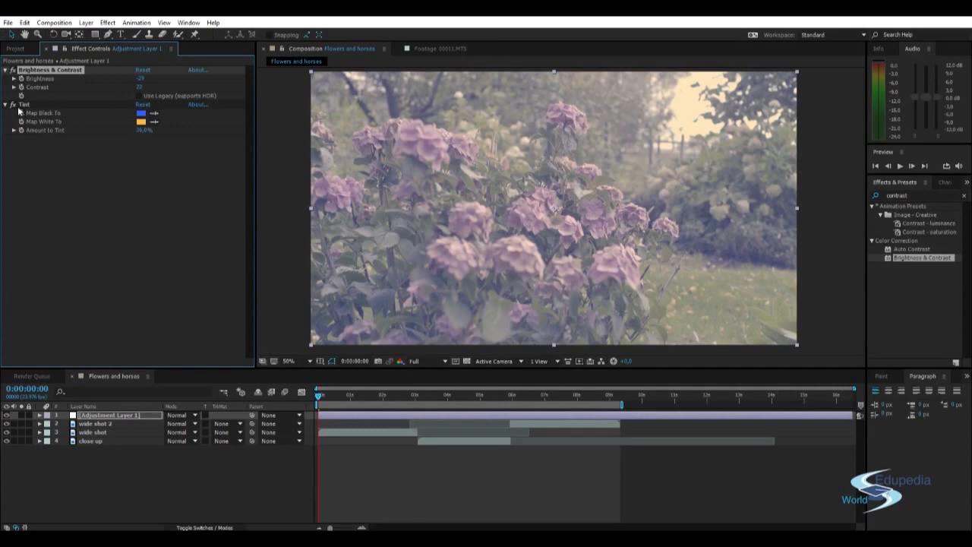
{"action": "left_click", "coordinate": [13, 105]}
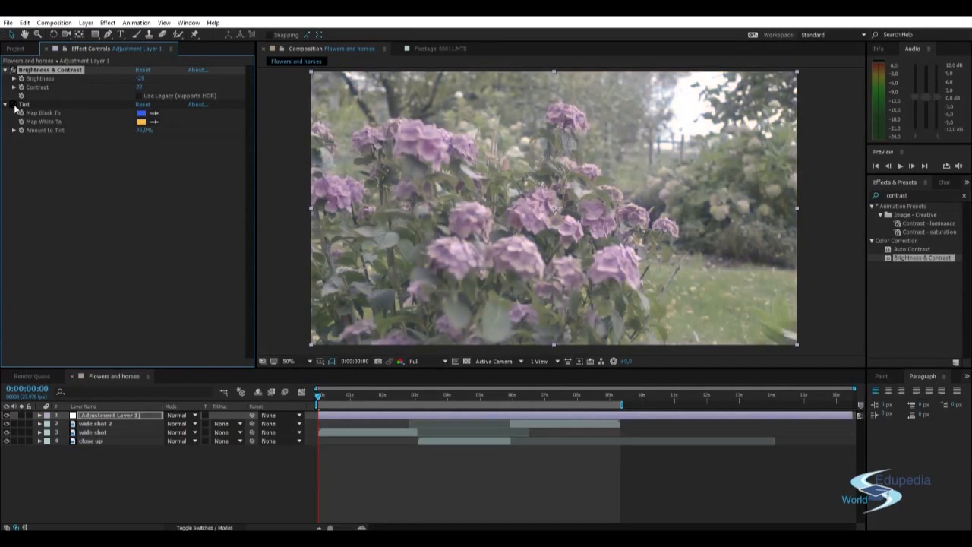
{"action": "mouse_move", "coordinate": [138, 88]}
{"action": "left_mouse_down"}
{"action": "mouse_move", "coordinate": [155, 84]}
{"action": "mouse_move", "coordinate": [138, 79]}
{"action": "mouse_move", "coordinate": [147, 79]}
{"action": "left_mouse_up"}
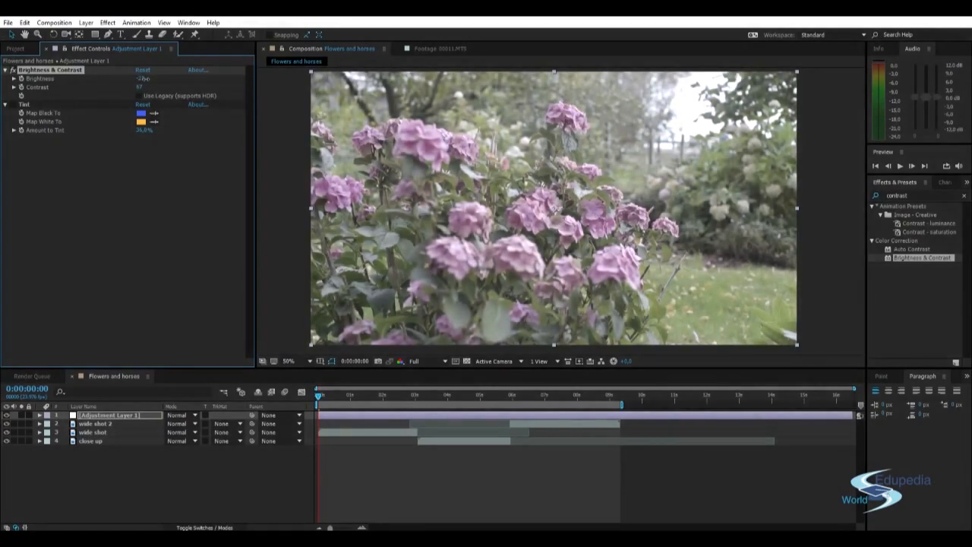
{"action": "left_click", "coordinate": [13, 104]}
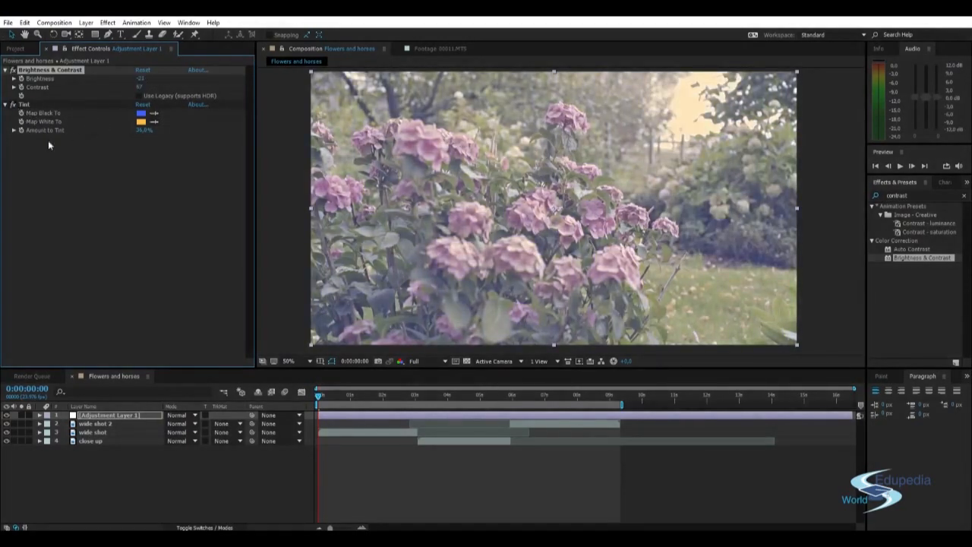
Reduce Amount to Tint to 26% and deselect the adjustment layer
{"action": "mouse_move", "coordinate": [143, 130]}
{"action": "left_mouse_down"}
{"action": "mouse_move", "coordinate": [155, 130]}
{"action": "mouse_move", "coordinate": [137, 131]}
{"action": "left_mouse_up"}
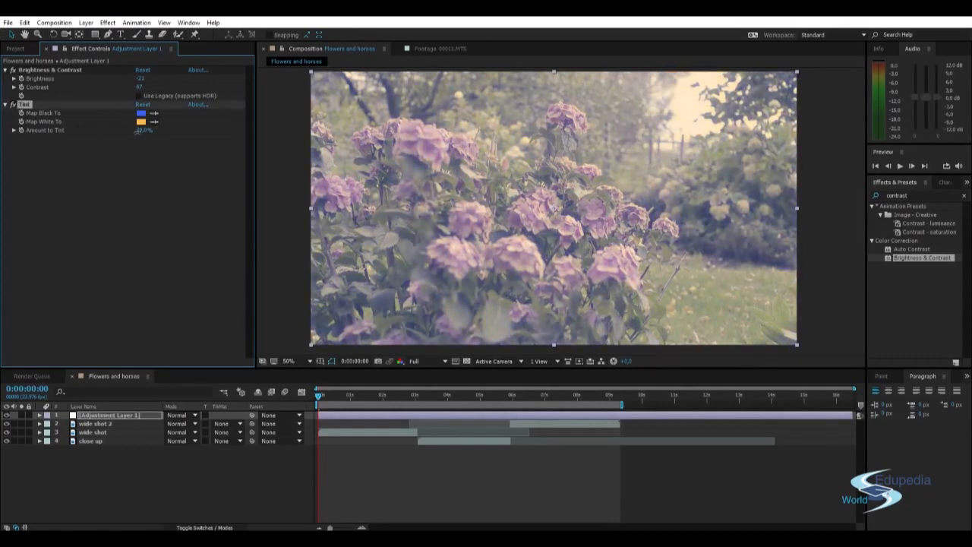
{"action": "left_click", "coordinate": [163, 164]}
{"action": "left_click", "coordinate": [267, 148]}
{"action": "key", "text": "h"}
{"action": "left_click_drag", "start_coordinate": [381, 163], "coordinate": [384, 165]}
{"action": "key", "text": "v"}
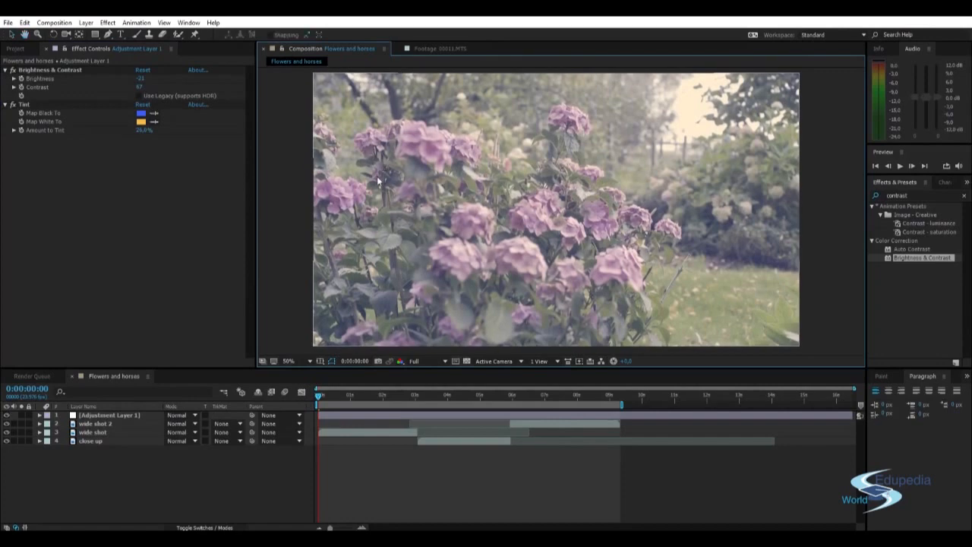